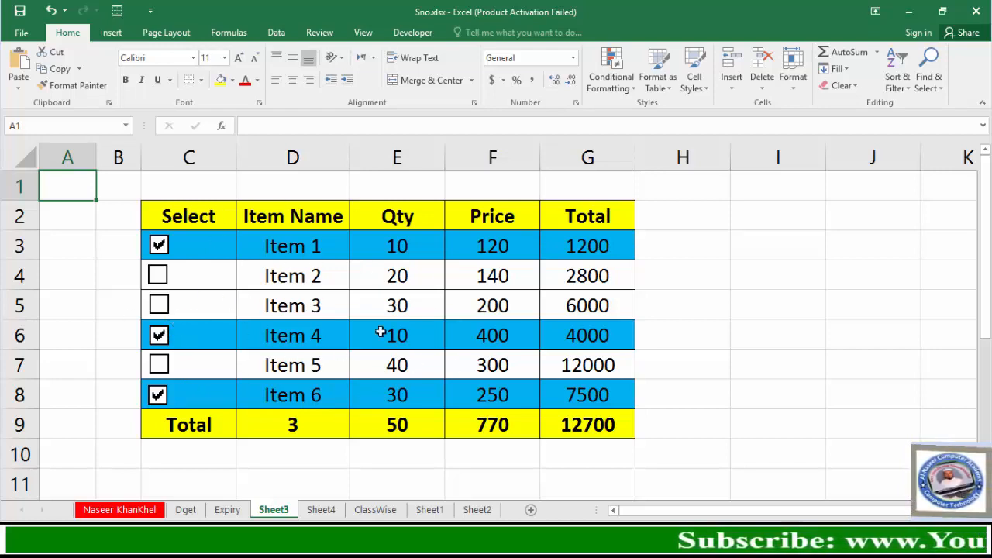
# Toggle the Item 1 check box on Sheet3 off and on twice to examine the row highlighting and totals.
pyautogui.click(159, 246)
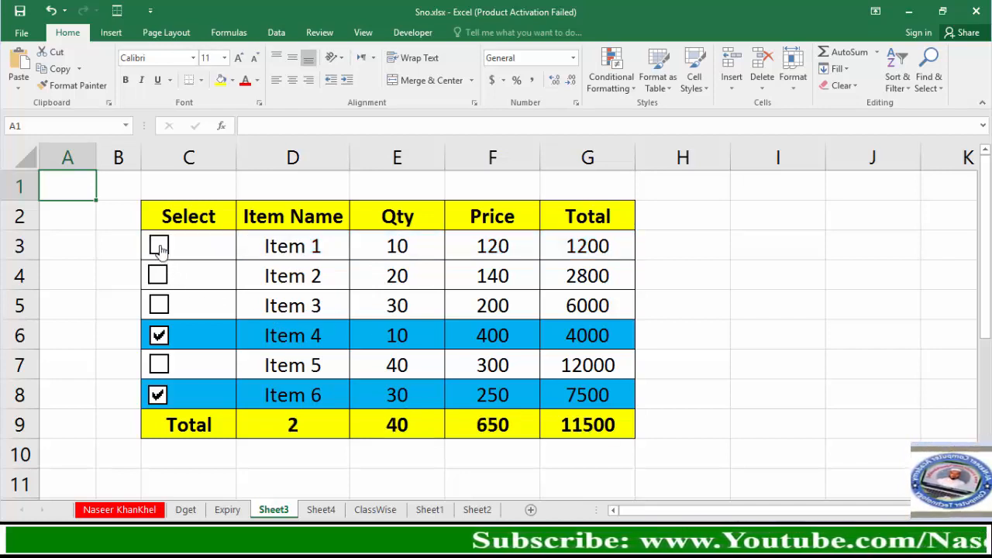
pyautogui.click(158, 247)
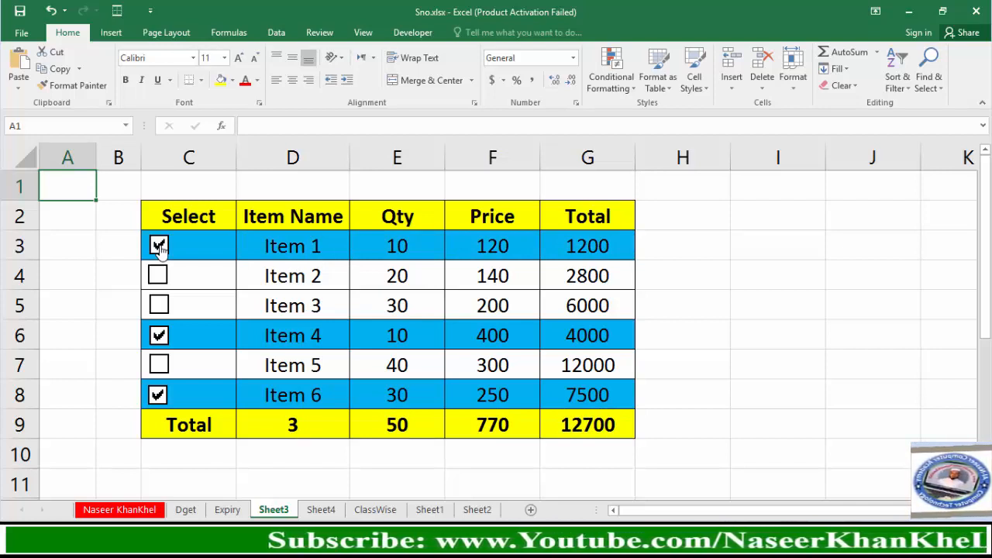
pyautogui.click(159, 247)
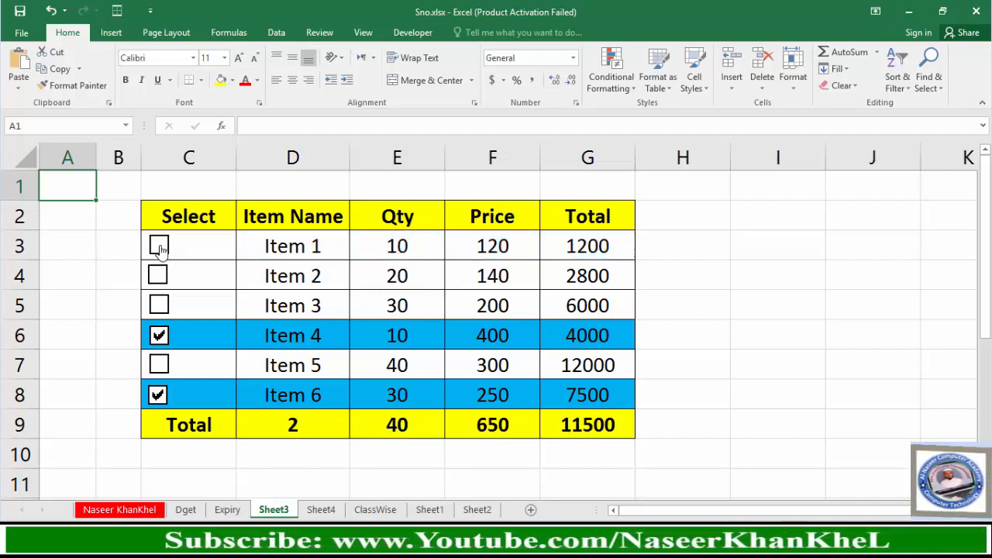
pyautogui.click(159, 246)
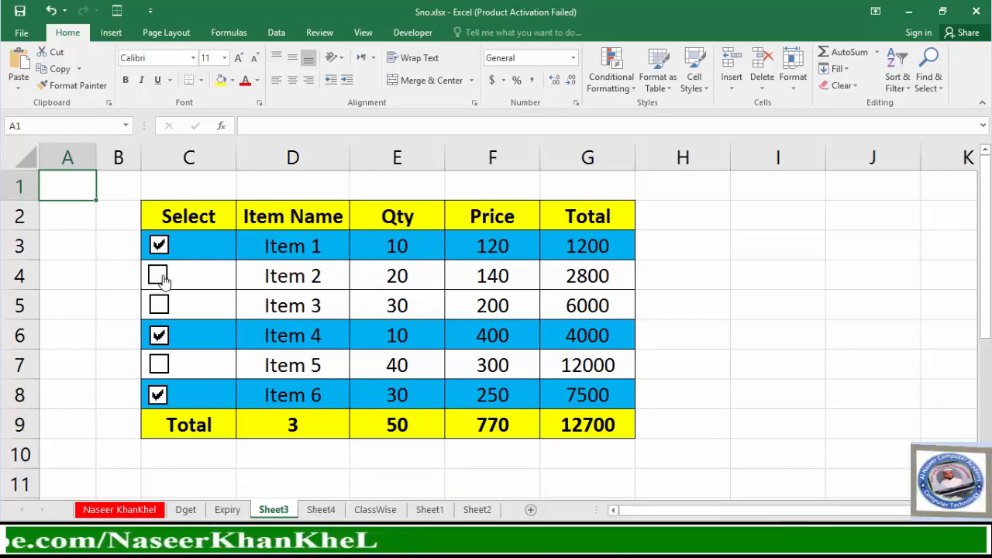
# Switch to Sheet4 with the item table whose Select column is still empty.
pyautogui.click(321, 510)
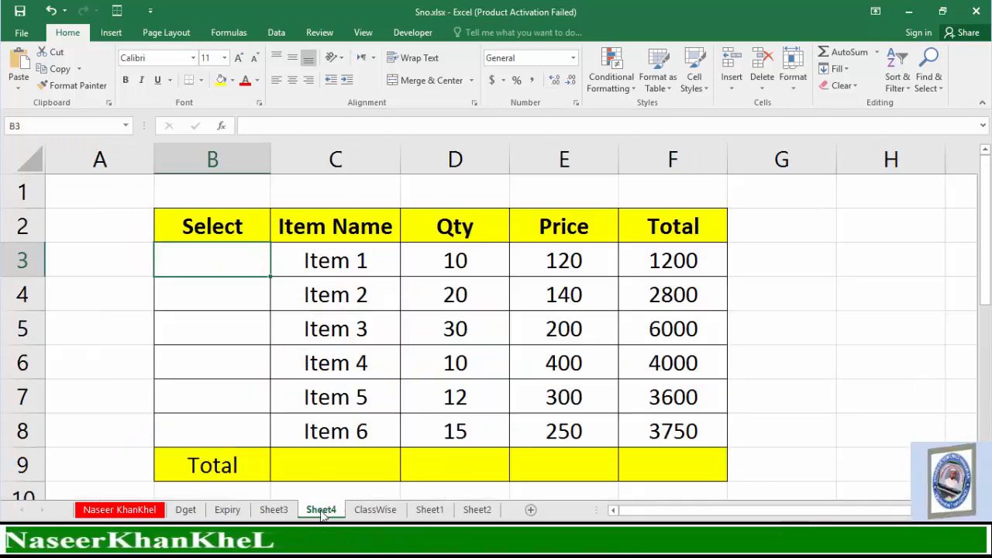
pyautogui.moveTo(306, 258); pyautogui.dragTo(656, 422)
pyautogui.moveTo(228, 272)
pyautogui.mouseDown()
pyautogui.moveTo(224, 418)
pyautogui.moveTo(220, 263)
pyautogui.mouseUp()
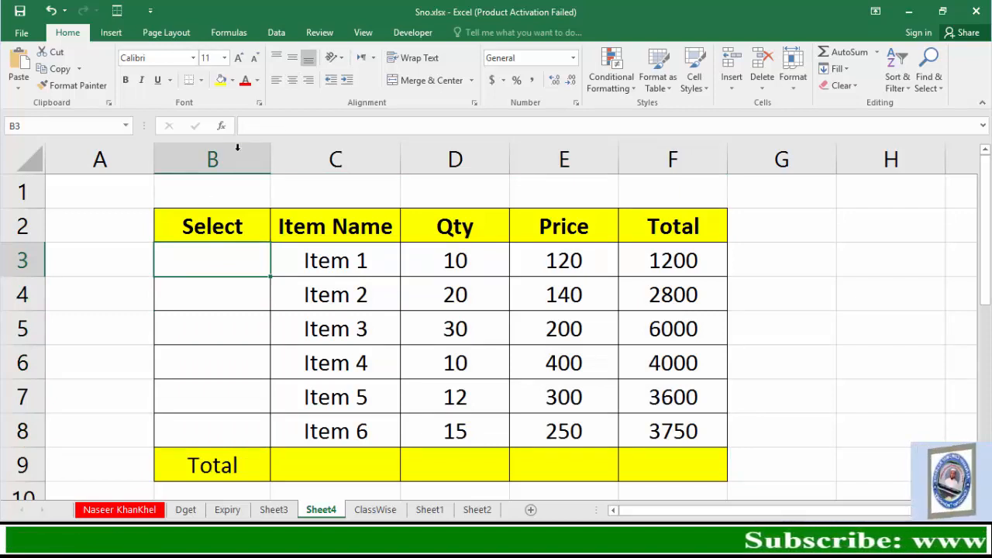
# Insert a form-control check box in cell B3, clear its caption and shrink it to fit inside the cell.
pyautogui.click(413, 32)
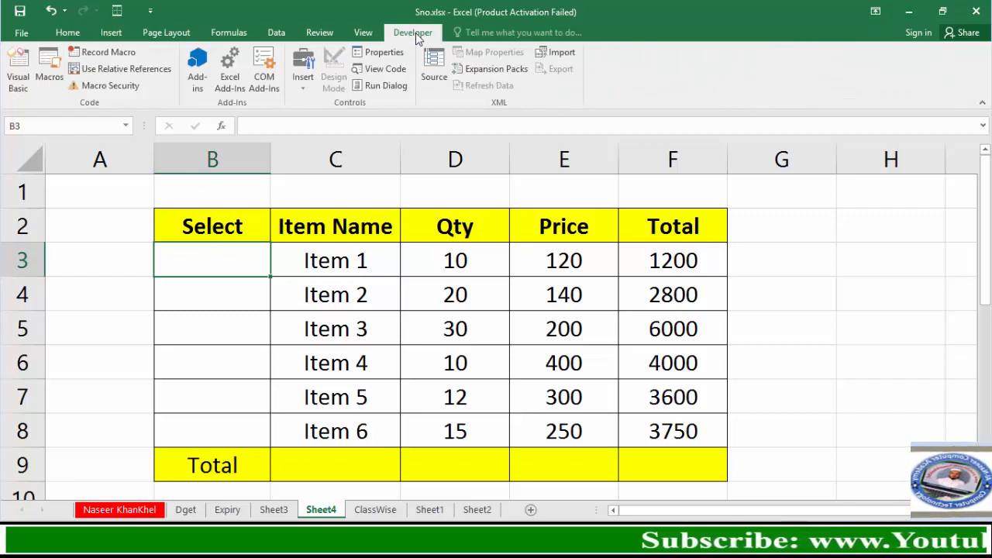
pyautogui.click(303, 81)
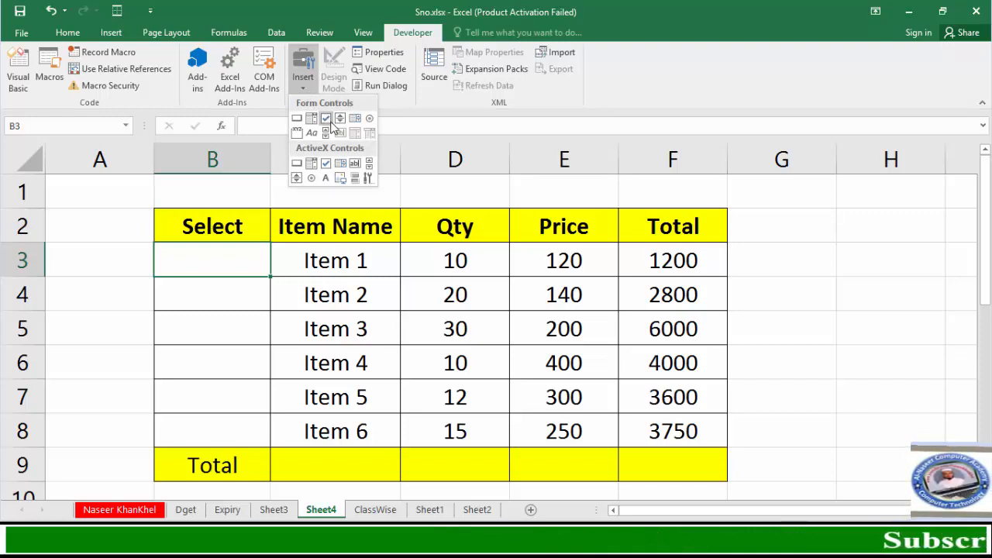
pyautogui.click(325, 118)
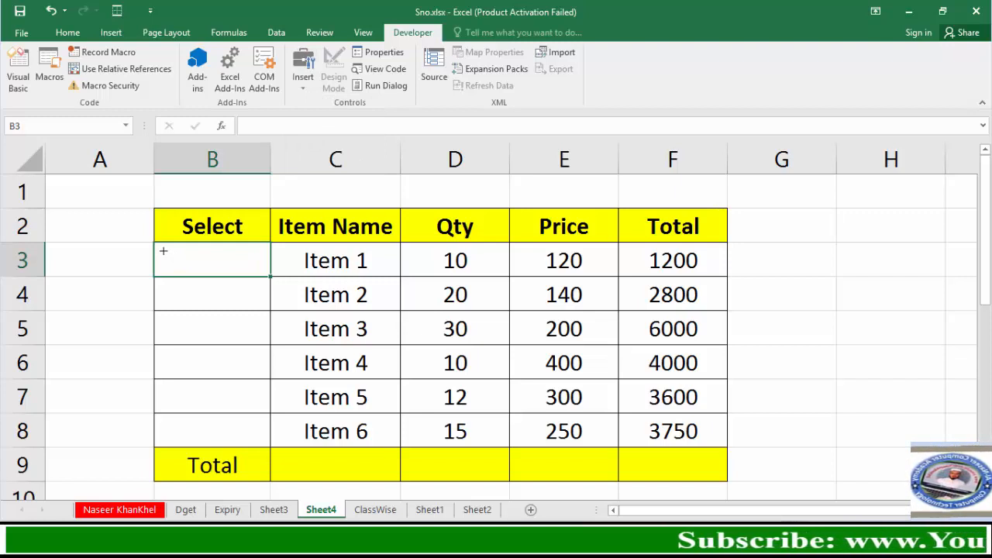
pyautogui.moveTo(164, 251); pyautogui.dragTo(186, 268)
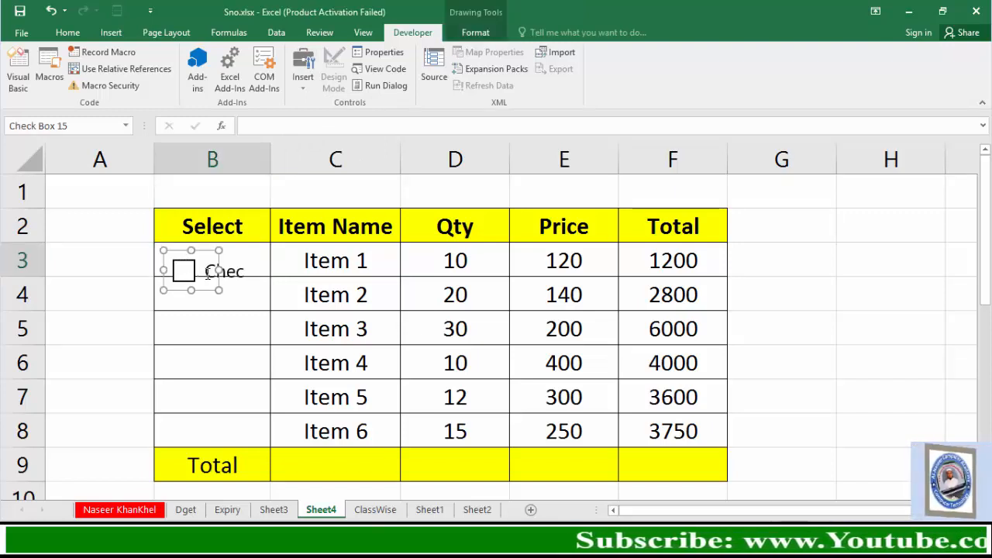
pyautogui.click(208, 273)
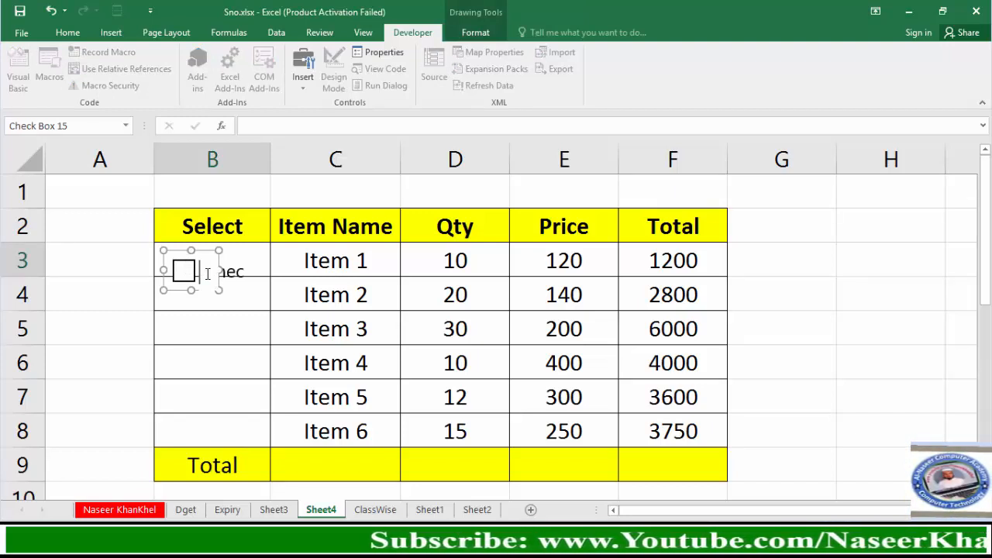
pyautogui.moveTo(221, 292); pyautogui.dragTo(177, 246)
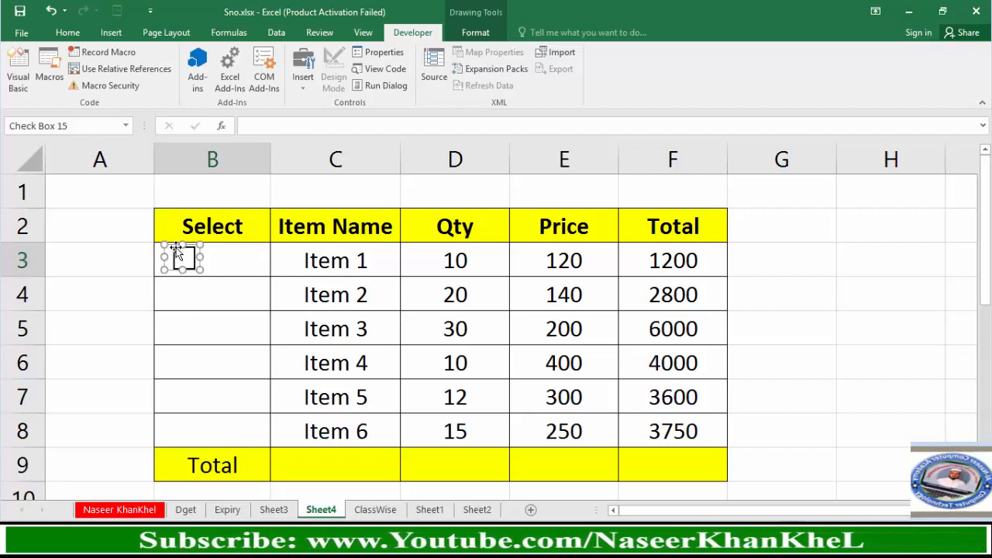
# Paste copies of the B3 check box into cells B4 through B8 for Items 2 to 6.
pyautogui.click(187, 295)
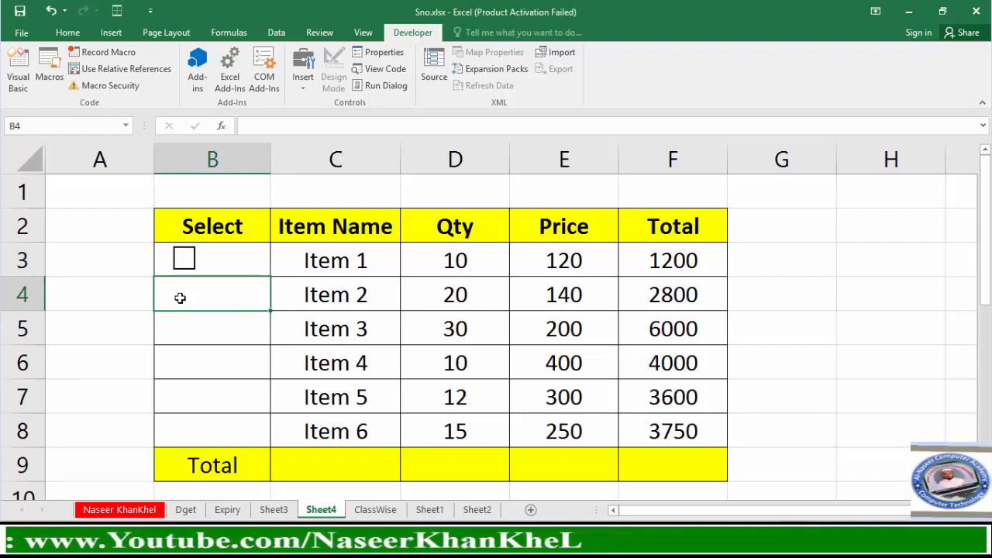
pyautogui.moveTo(187, 296); pyautogui.dragTo(193, 413)
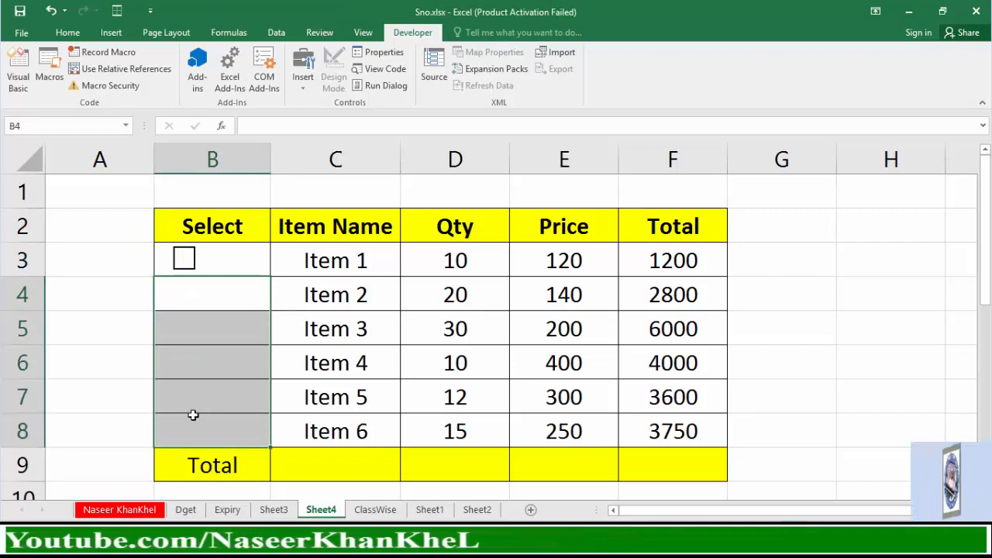
pyautogui.hotkey('ctrl', 'v')
pyautogui.click(195, 332)
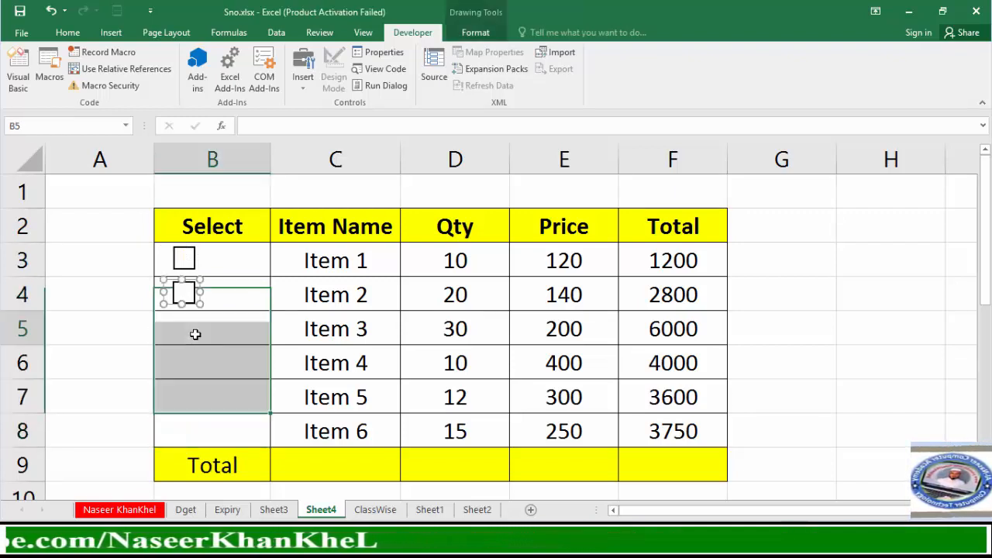
pyautogui.hotkey('ctrl', 'v')
pyautogui.click(195, 366)
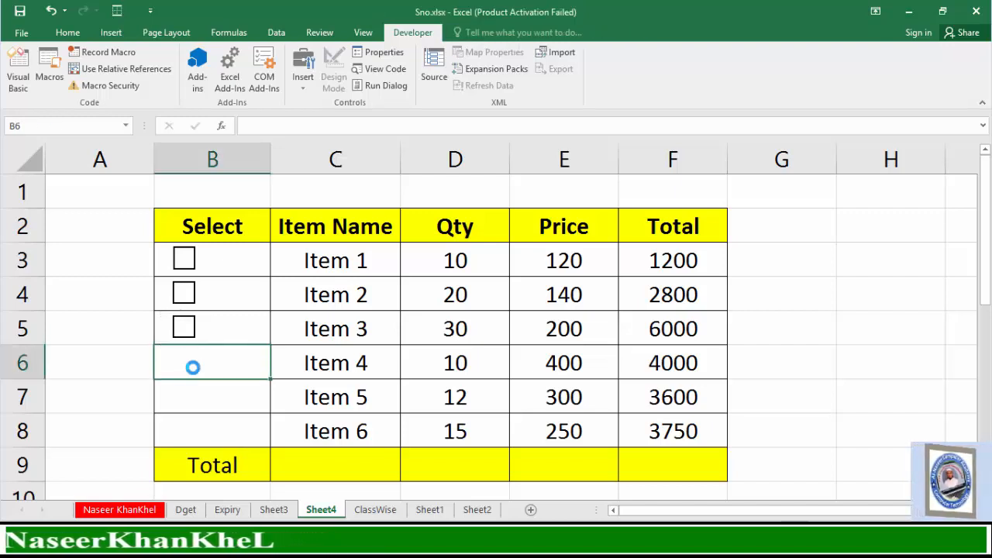
pyautogui.hotkey('ctrl', 'v')
pyautogui.click(196, 399)
pyautogui.hotkey('ctrl', 'v')
pyautogui.click(196, 430)
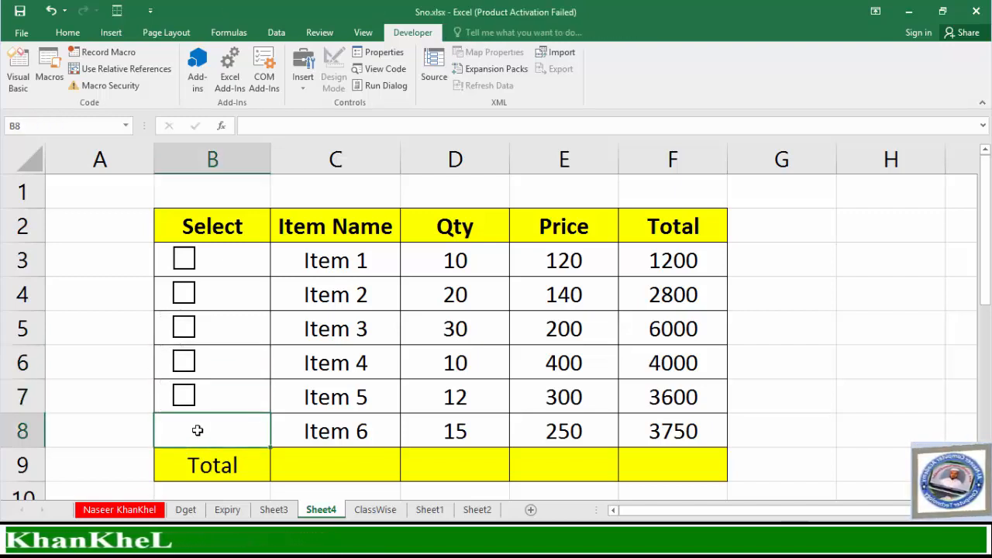
pyautogui.hotkey('ctrl', 'v')
# Link the Item 1 check box to cell $B$3 in its control format settings.
pyautogui.keyDown('ctrl'); pyautogui.click(180, 263); pyautogui.keyUp('ctrl')
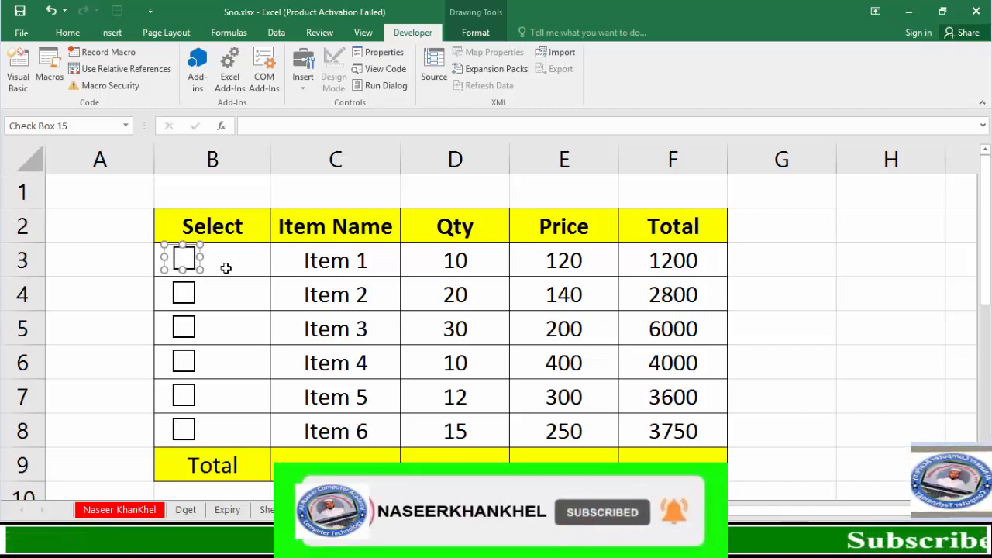
pyautogui.rightClick(189, 270)
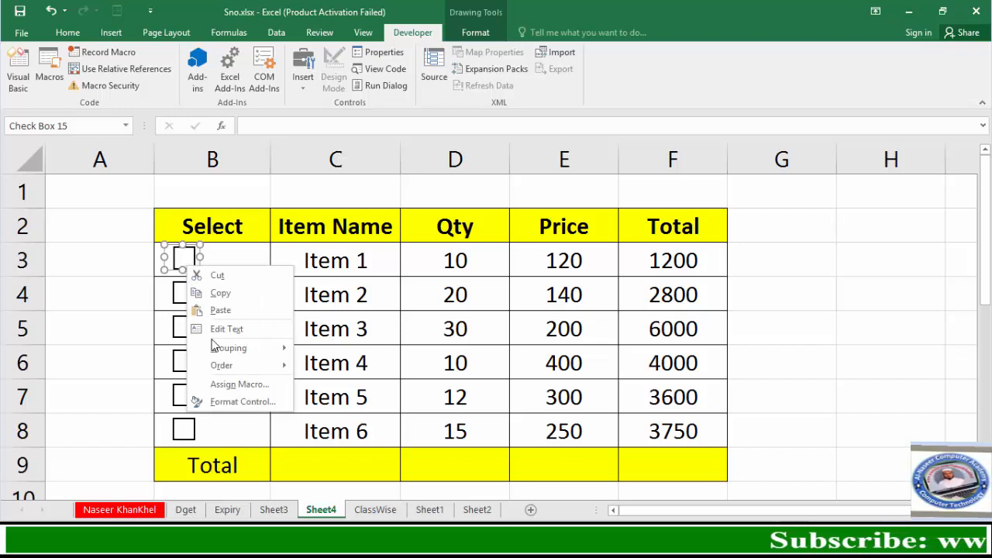
pyautogui.click(241, 403)
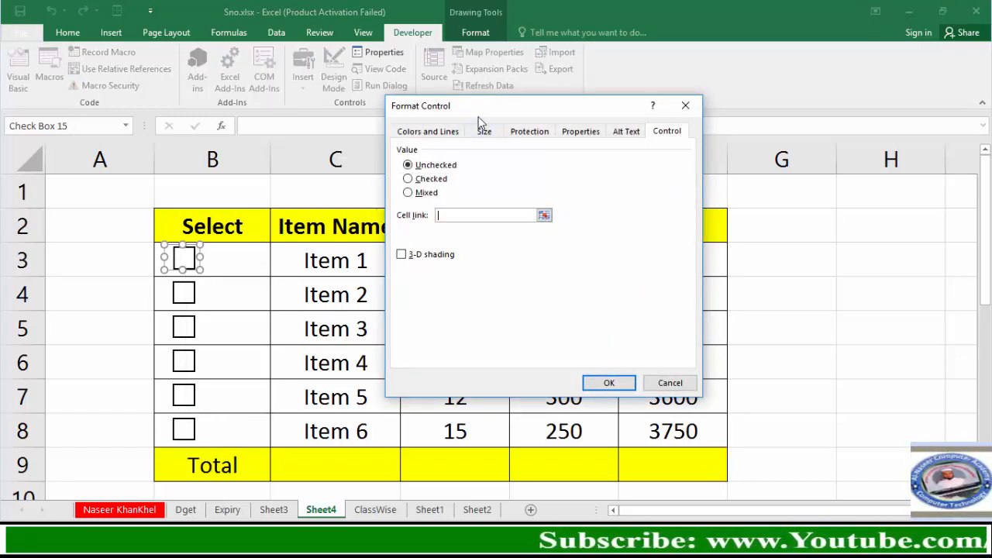
pyautogui.moveTo(499, 112); pyautogui.dragTo(556, 186)
pyautogui.click(246, 259)
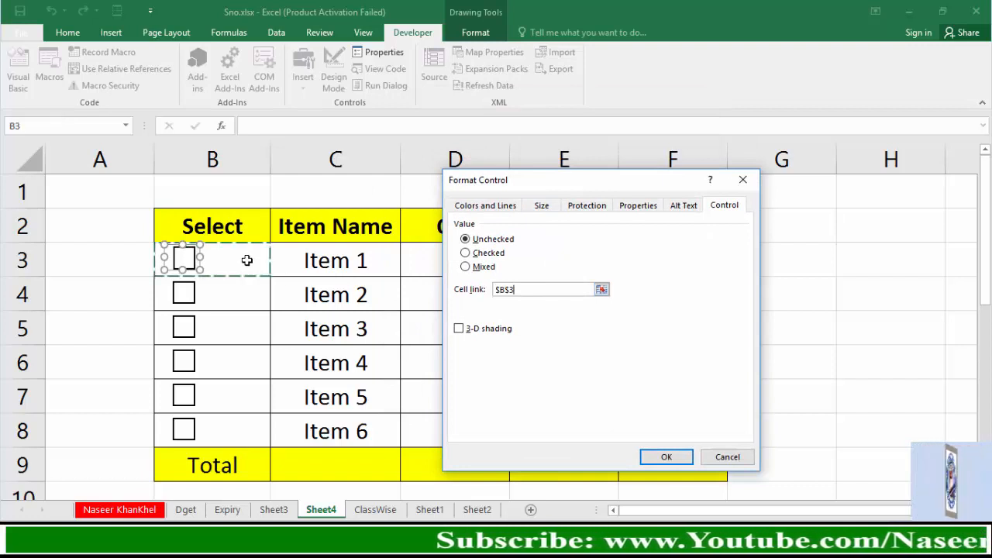
pyautogui.click(666, 458)
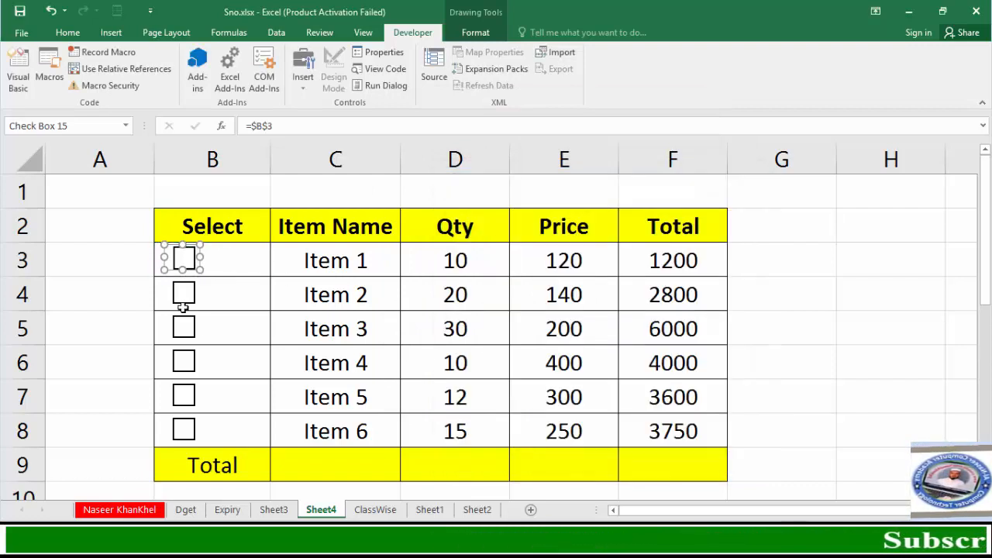
# Link the Item 2 check box to cell $B$4 in its control format settings.
pyautogui.rightClick(181, 301)
pyautogui.click(235, 431)
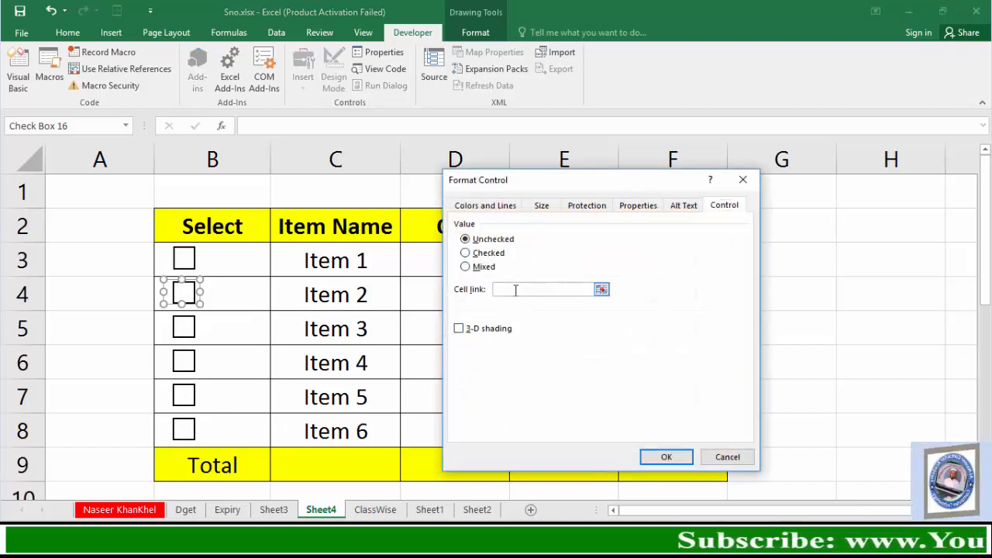
pyautogui.click(507, 290)
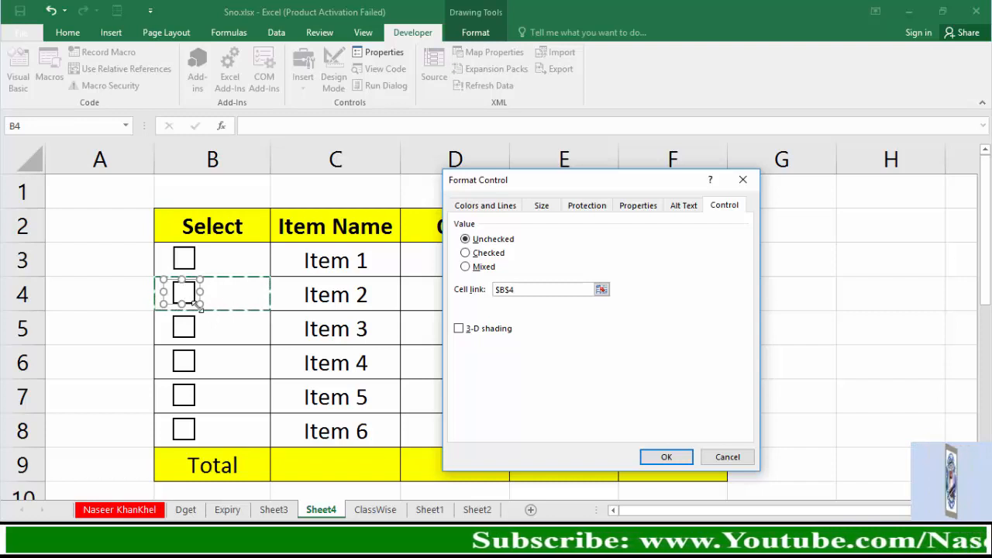
pyautogui.click(667, 457)
# Link the Item 3 check box to cell $B$5 in its control format settings.
pyautogui.rightClick(183, 327)
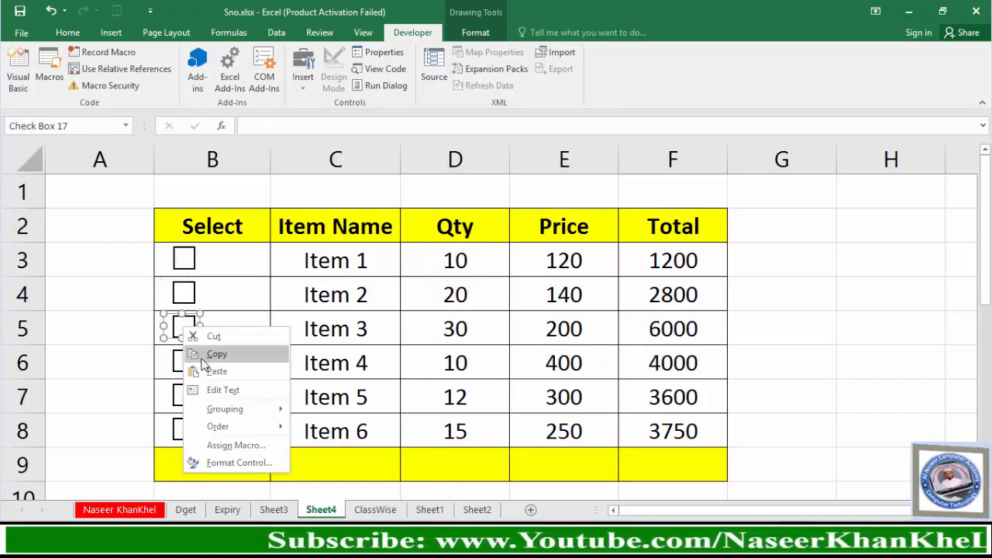
pyautogui.click(248, 462)
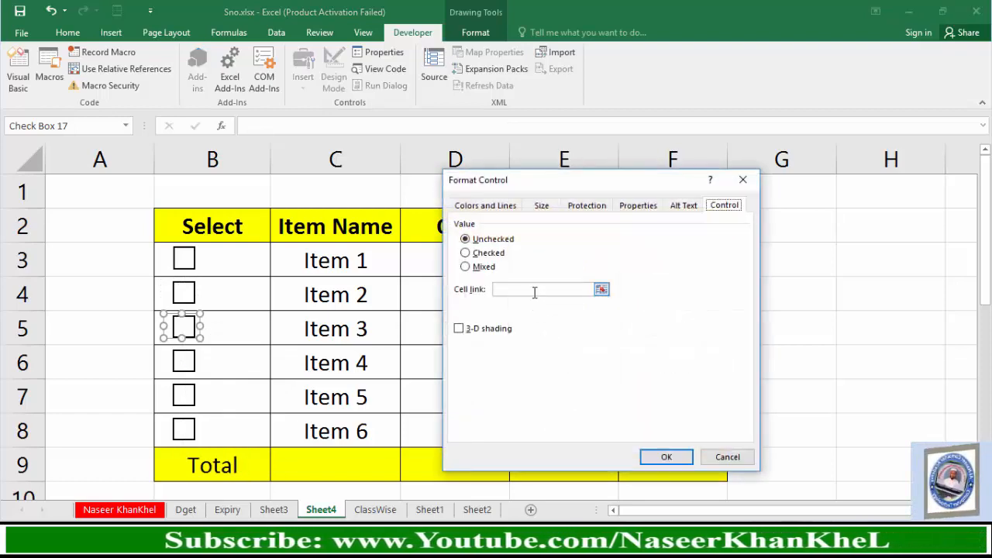
pyautogui.click(594, 290)
pyautogui.click(241, 330)
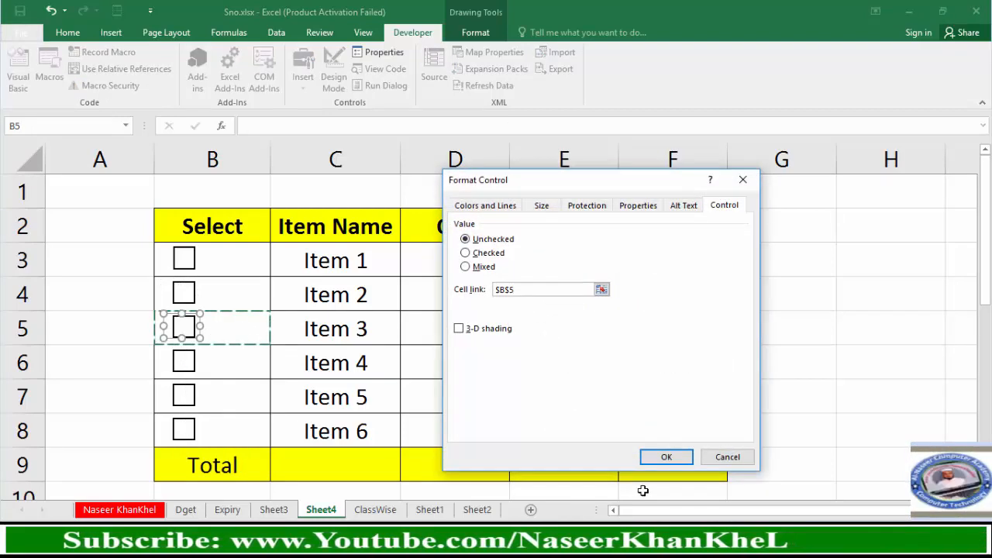
pyautogui.click(665, 457)
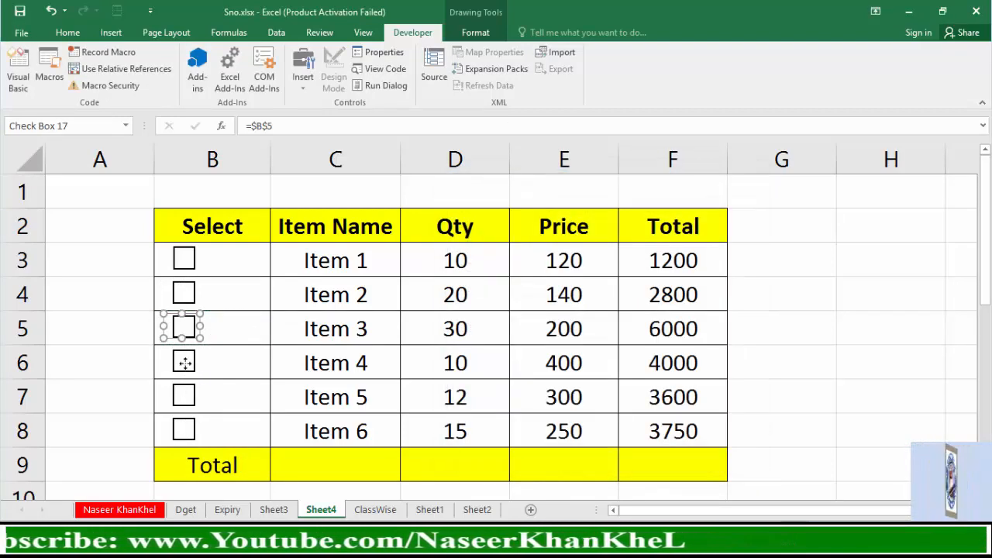
# Link the Item 4 check box to cell $B$6 in its control format settings.
pyautogui.rightClick(186, 361)
pyautogui.click(233, 499)
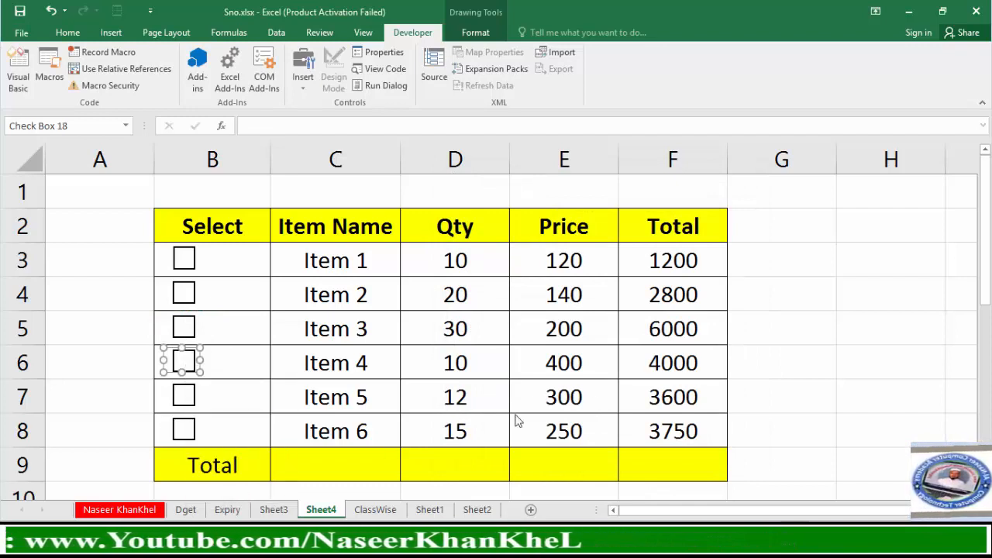
pyautogui.click(549, 289)
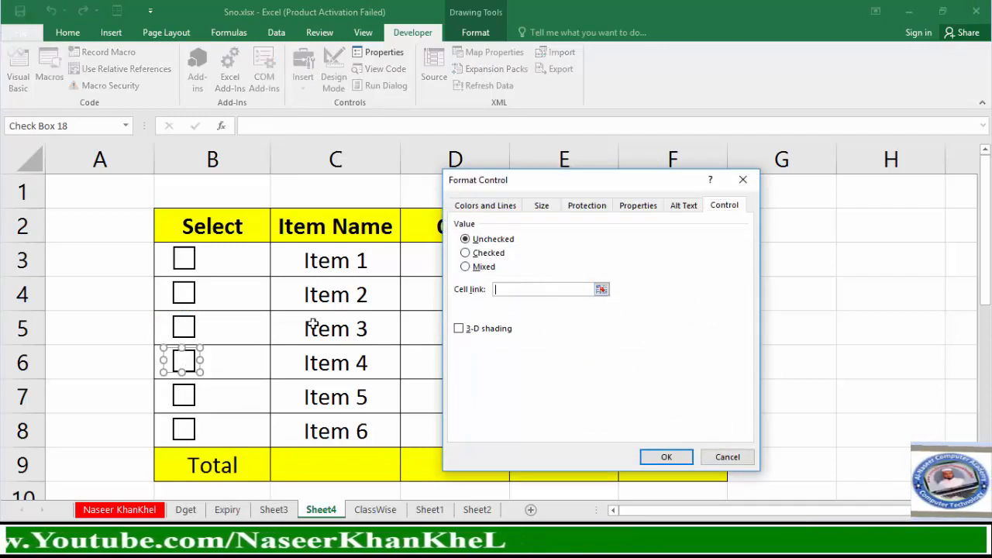
pyautogui.click(237, 363)
pyautogui.click(667, 457)
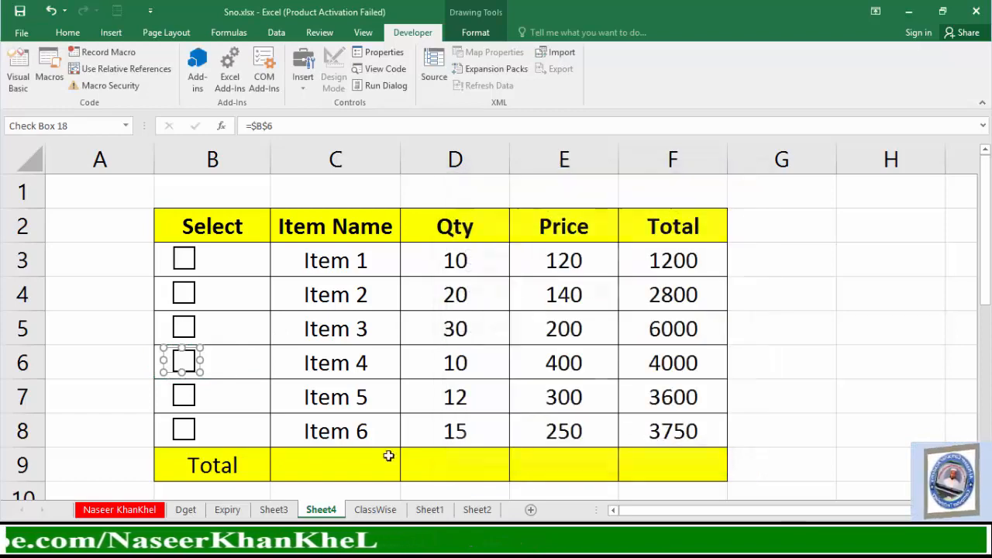
# Link the Item 6 check box to cell $B$8 in its control format settings.
pyautogui.rightClick(203, 431)
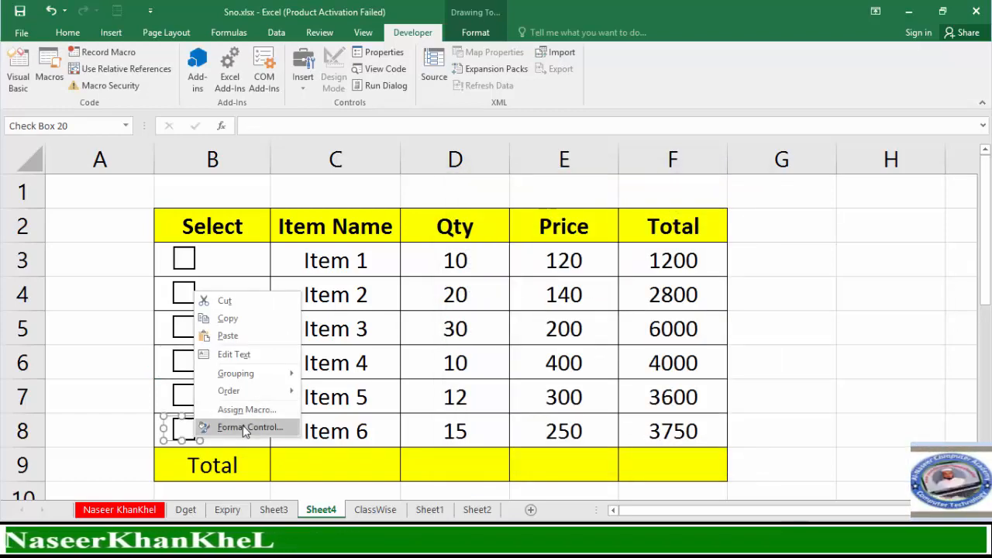
pyautogui.click(242, 427)
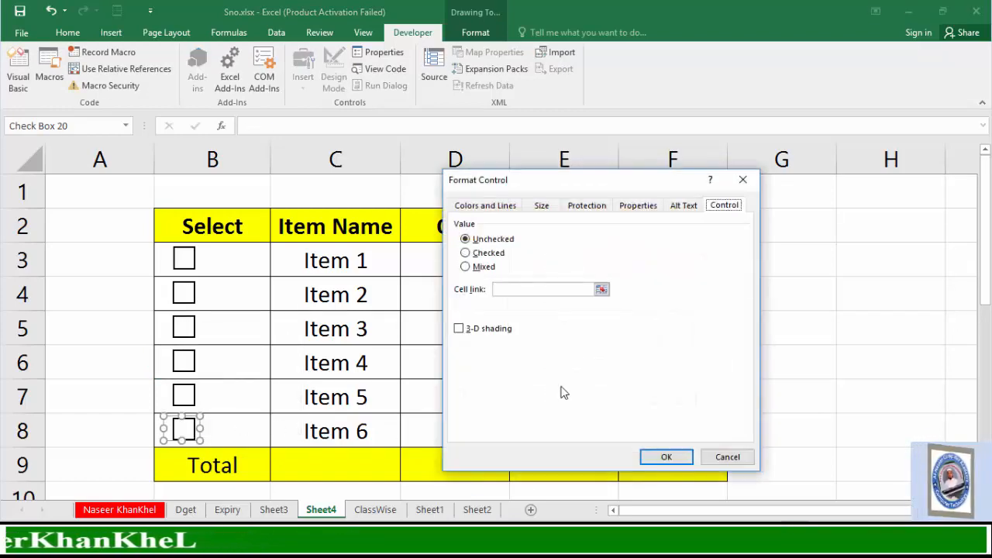
pyautogui.click(524, 288)
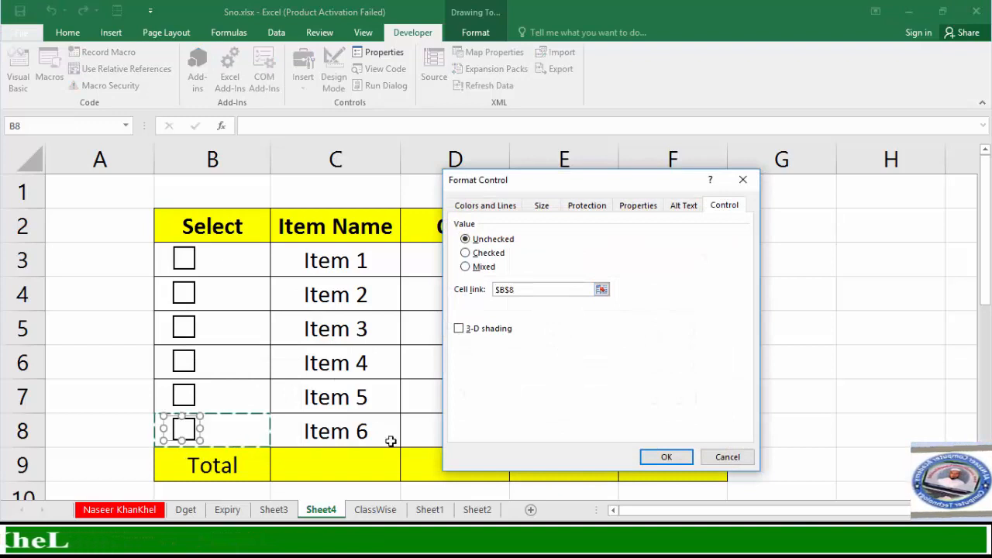
pyautogui.click(663, 458)
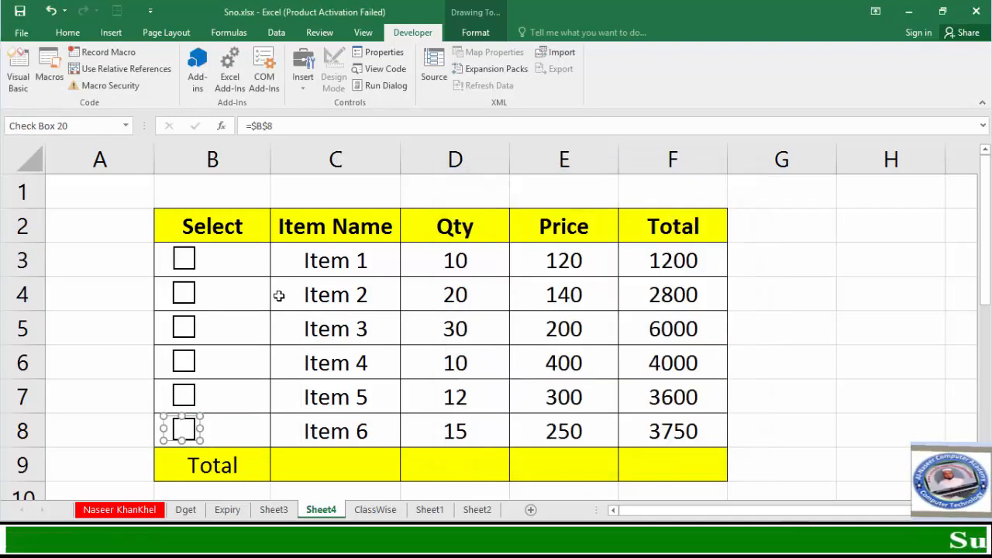
# Toggle the Item 1 to Item 6 check boxes to test their cell links, leaving only Item 3 checked.
pyautogui.click(120, 273)
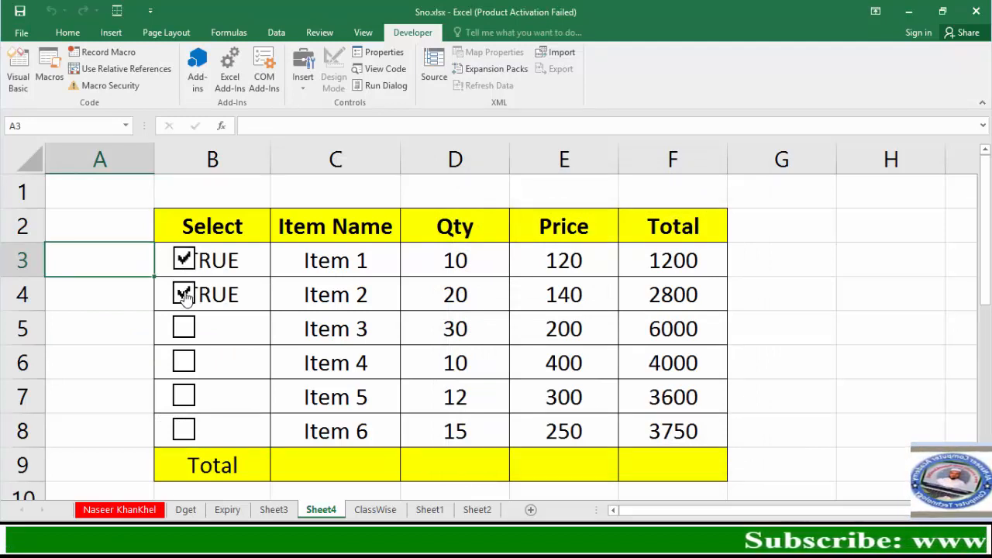
pyautogui.click(184, 363)
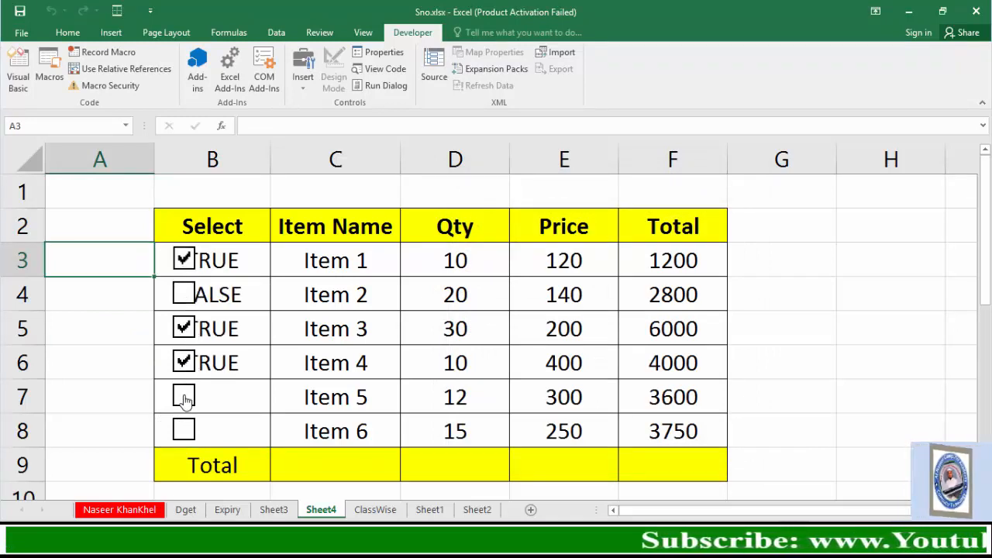
pyautogui.click(186, 396)
pyautogui.click(186, 431)
pyautogui.click(190, 426)
pyautogui.click(183, 397)
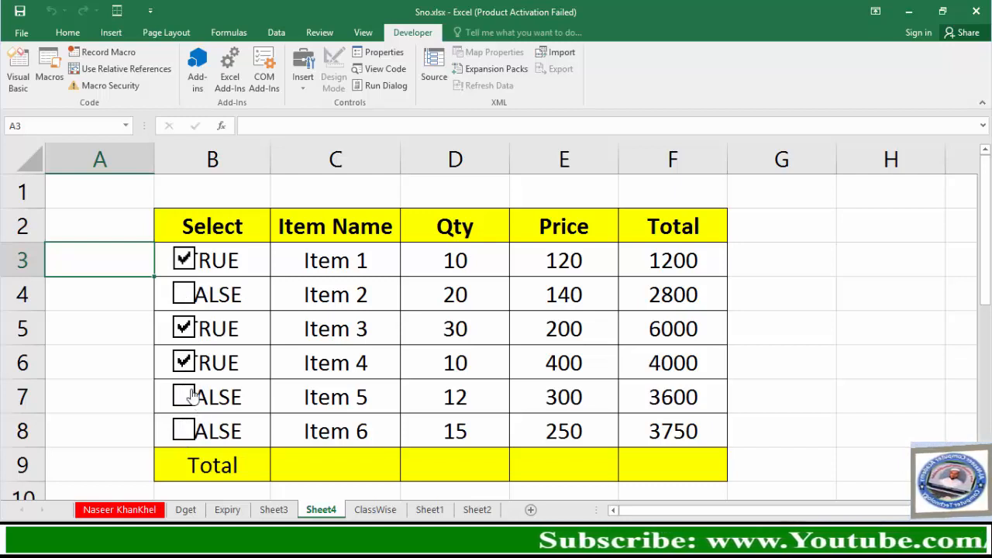
pyautogui.click(184, 362)
pyautogui.click(186, 330)
pyautogui.click(185, 300)
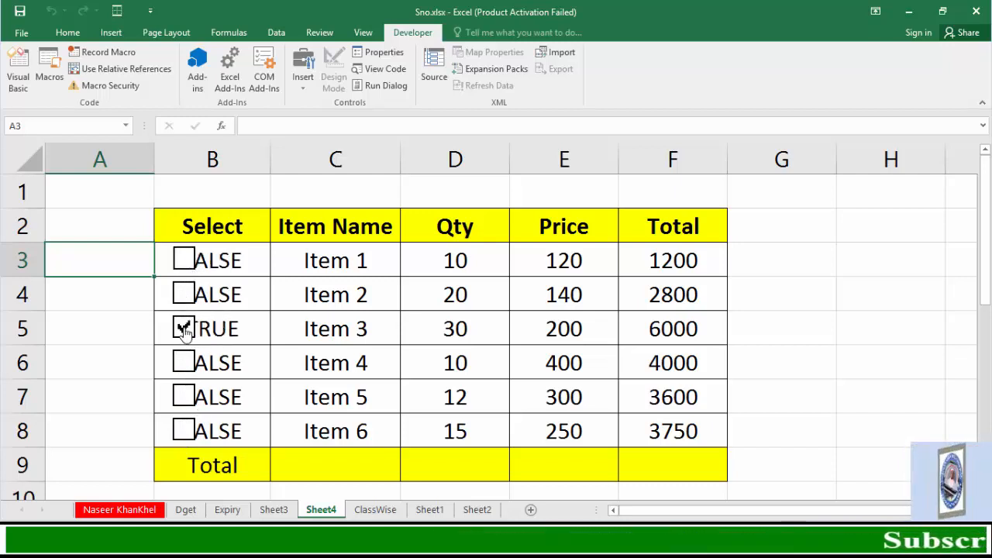
# Apply the custom number format ;;; to cells B3:B8 to hide the TRUE/FALSE values behind the check boxes.
pyautogui.moveTo(229, 276); pyautogui.dragTo(240, 423)
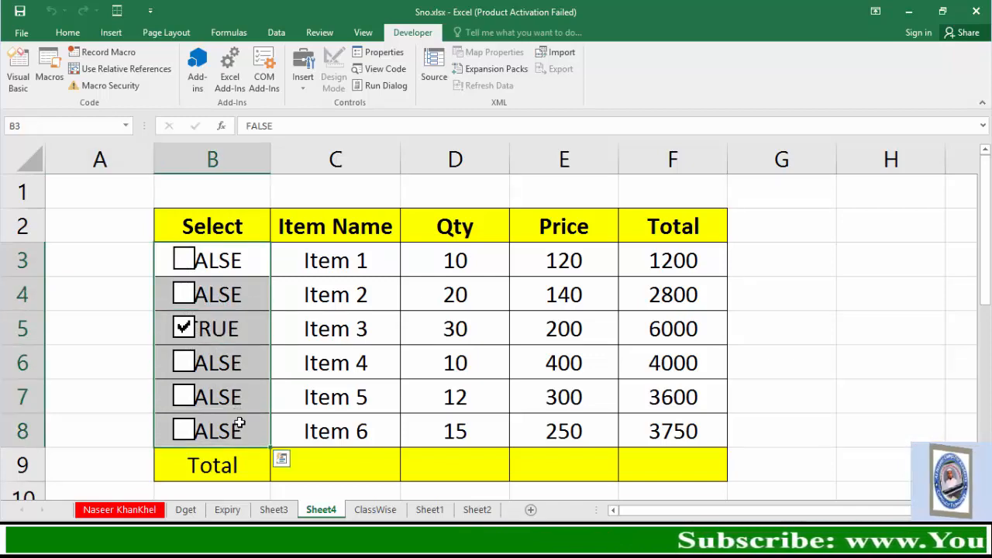
pyautogui.hotkey('ctrl', '1')
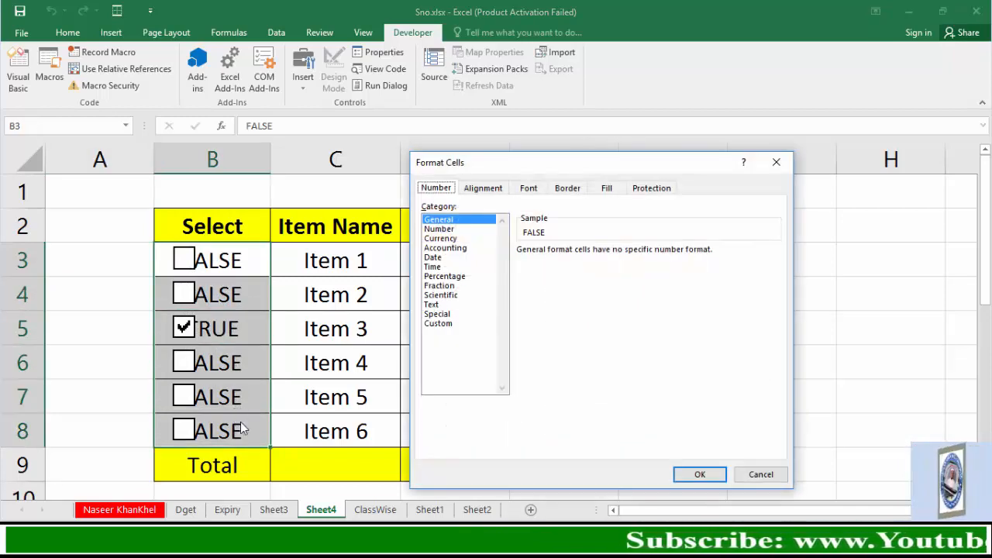
pyautogui.click(439, 324)
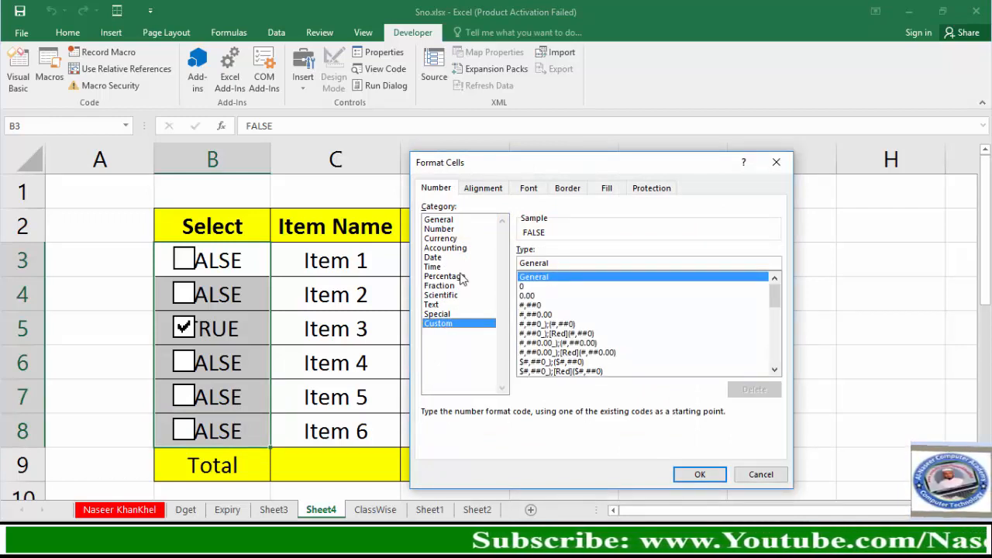
pyautogui.press('BackSpace')
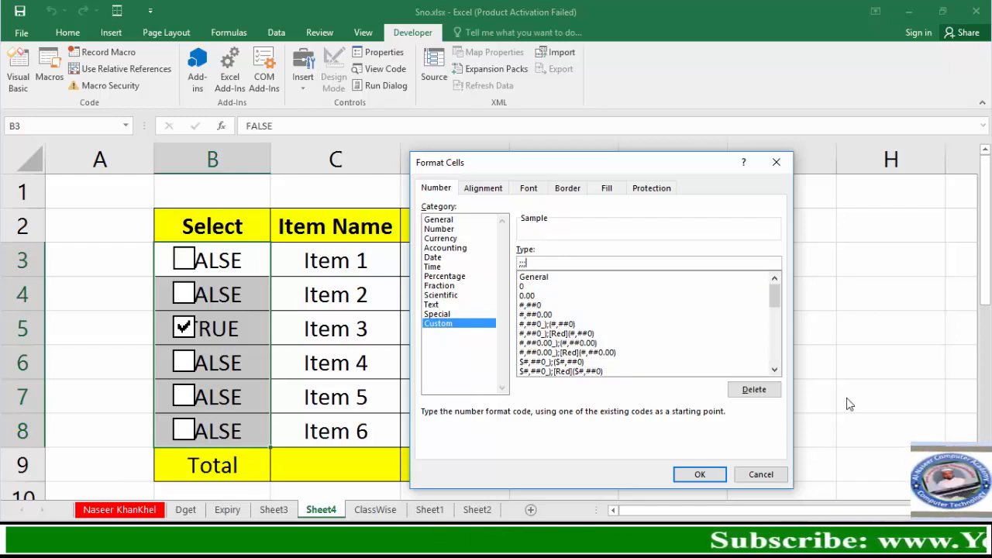
pyautogui.click(700, 475)
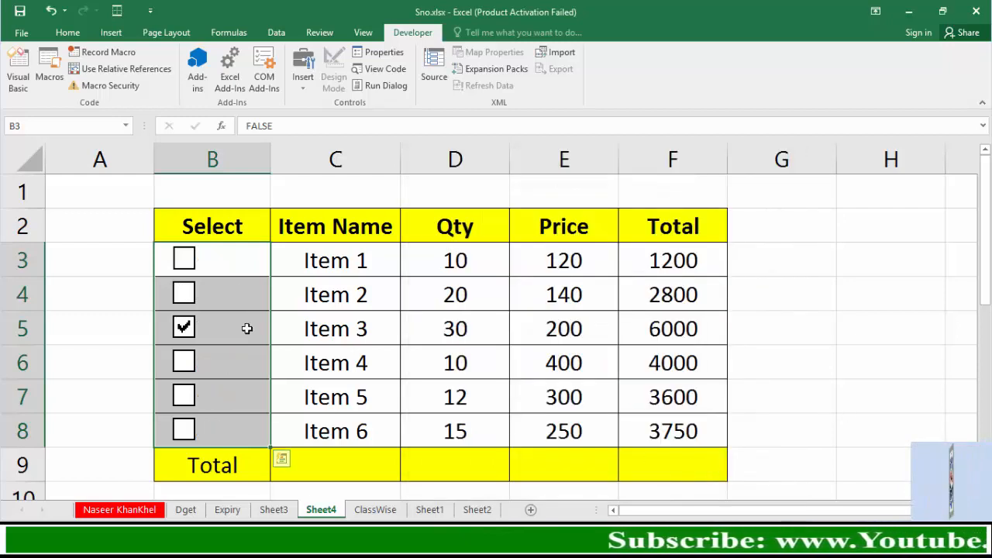
# Check the Item 1 box and switch the Item 4 box on and off to test the hidden values.
pyautogui.click(184, 258)
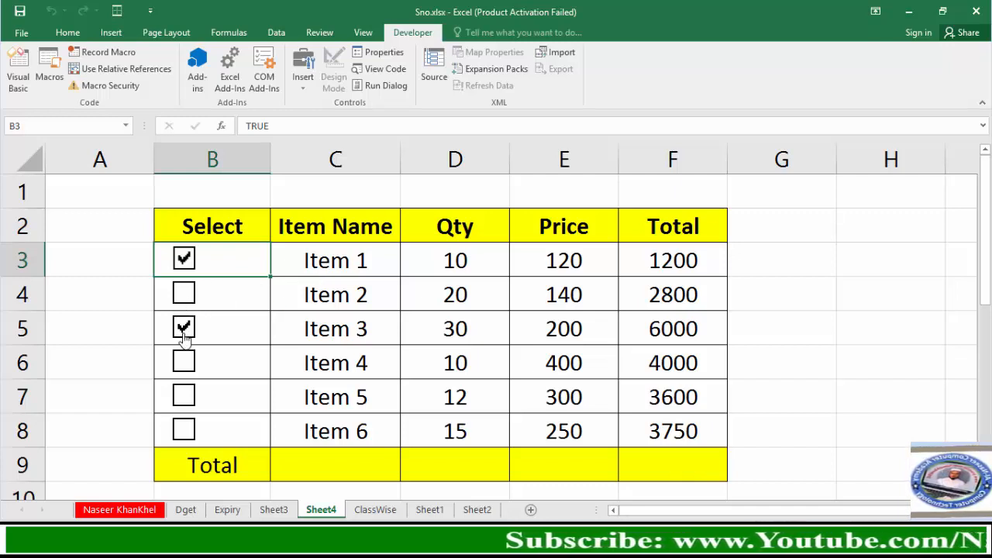
pyautogui.click(184, 362)
pyautogui.click(184, 362)
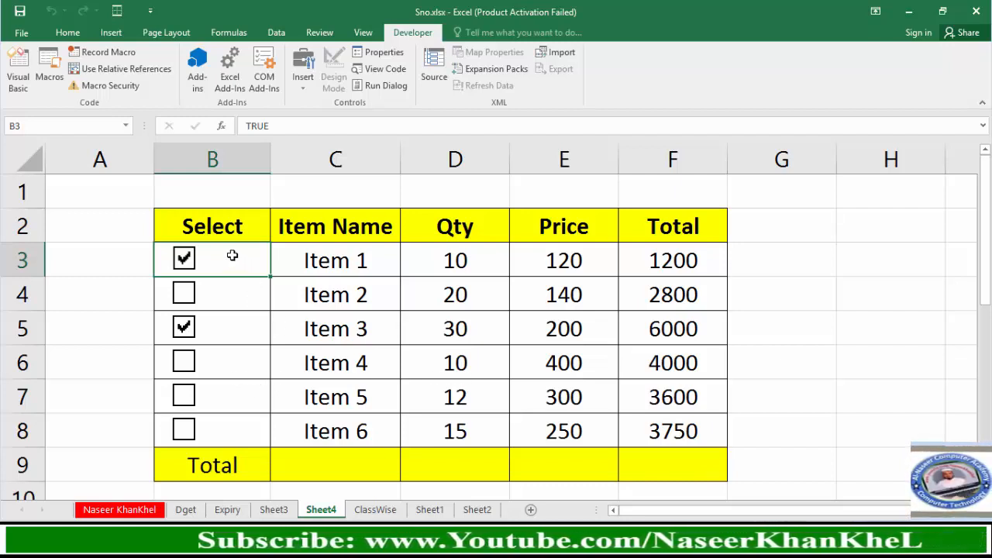
# Create a formula-based conditional formatting rule for the item rows B3:F8 with the formula =$B3.
pyautogui.moveTo(263, 253)
pyautogui.mouseDown()
pyautogui.moveTo(255, 277)
pyautogui.moveTo(618, 433)
pyautogui.moveTo(644, 431)
pyautogui.mouseUp()
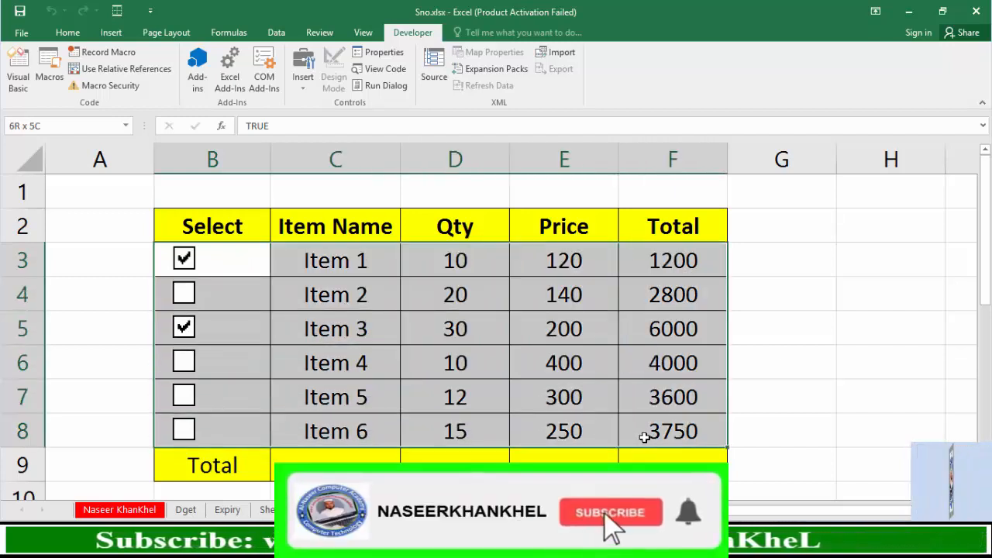
pyautogui.click(67, 33)
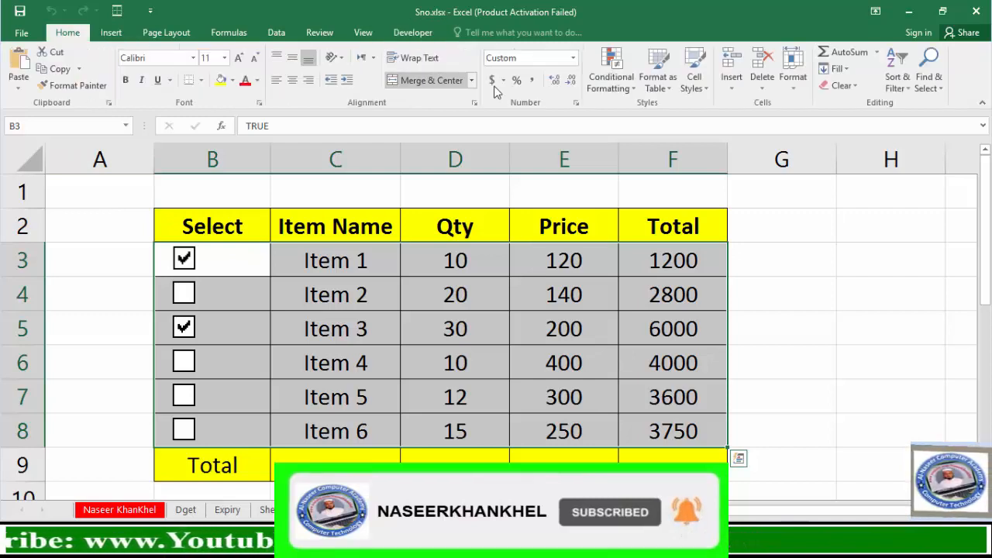
pyautogui.click(612, 78)
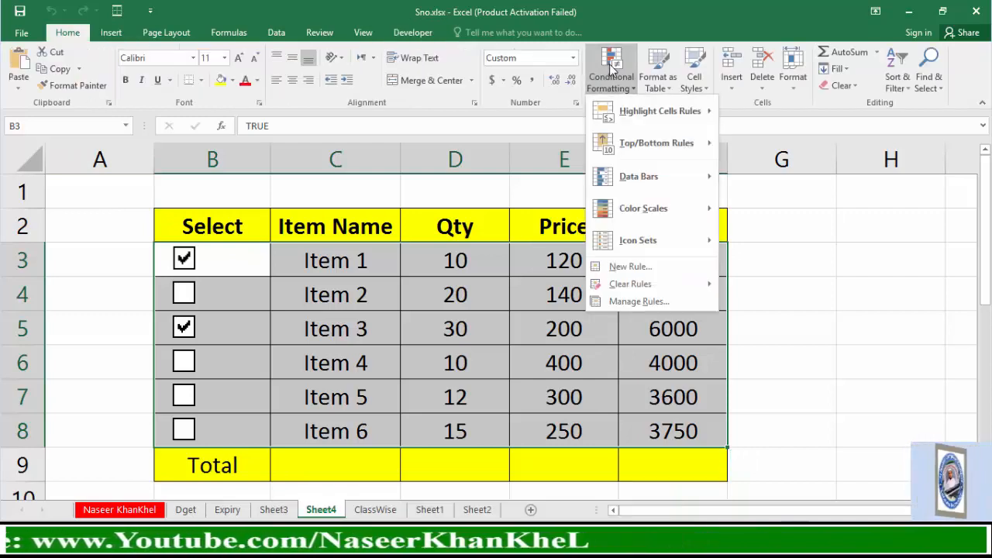
pyautogui.click(657, 267)
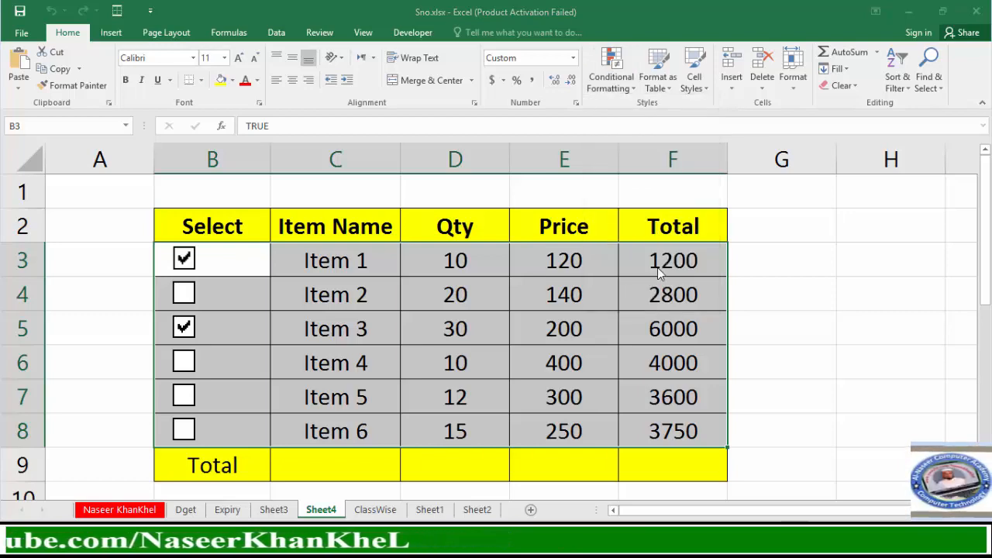
pyautogui.moveTo(612, 210); pyautogui.dragTo(648, 159)
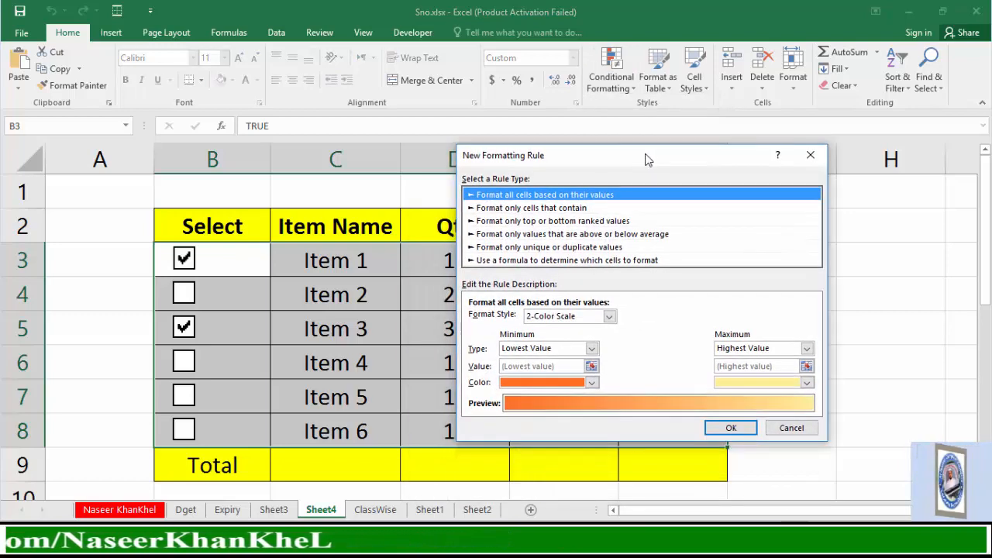
pyautogui.click(498, 261)
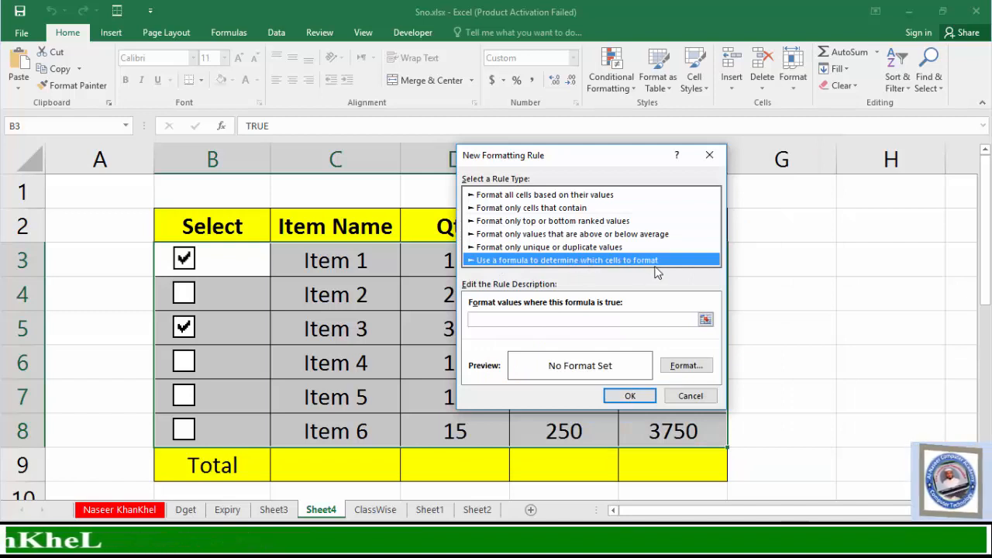
pyautogui.click(486, 320)
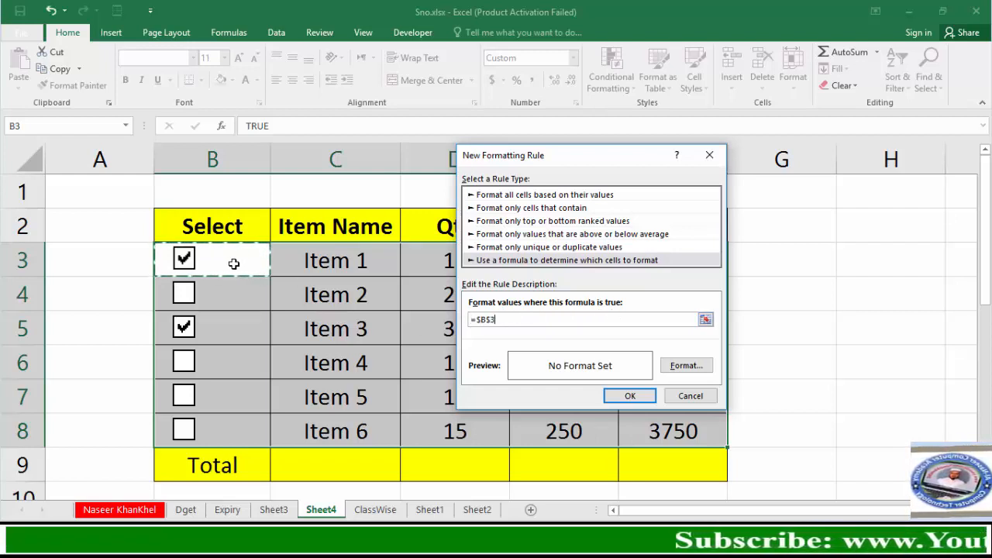
pyautogui.click(491, 320)
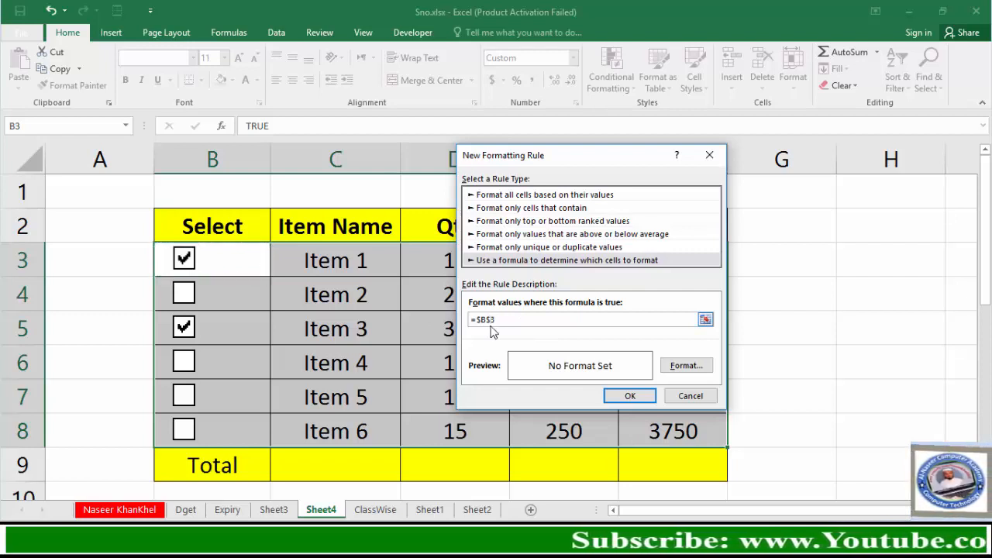
pyautogui.press('BackSpace')
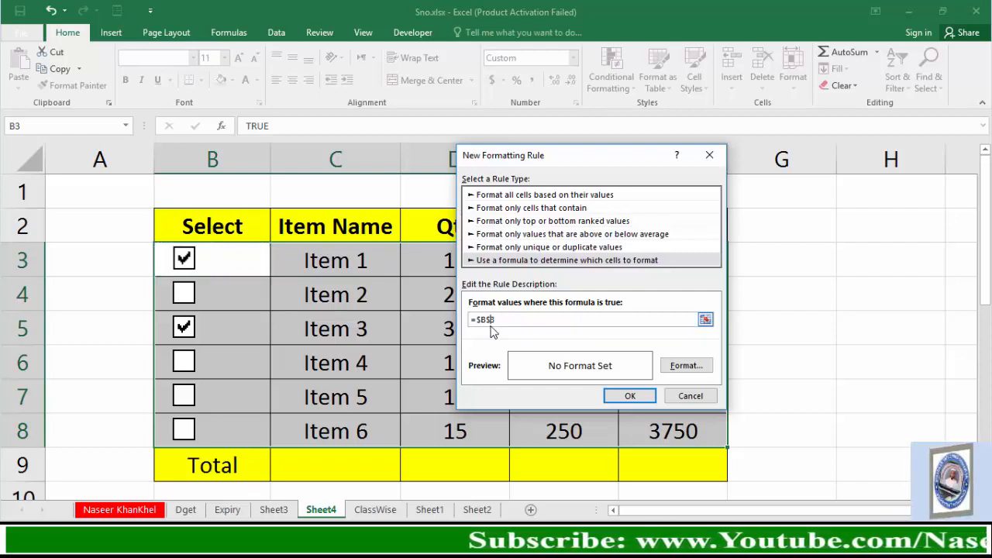
# Give the formatting rule a green background fill and apply it to the item rows.
pyautogui.click(687, 367)
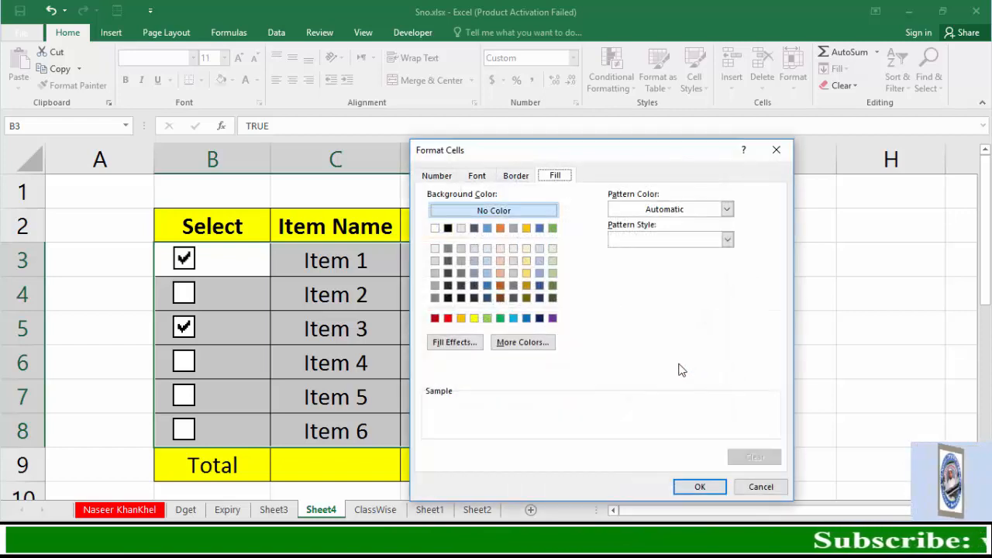
pyautogui.moveTo(611, 146); pyautogui.dragTo(593, 112)
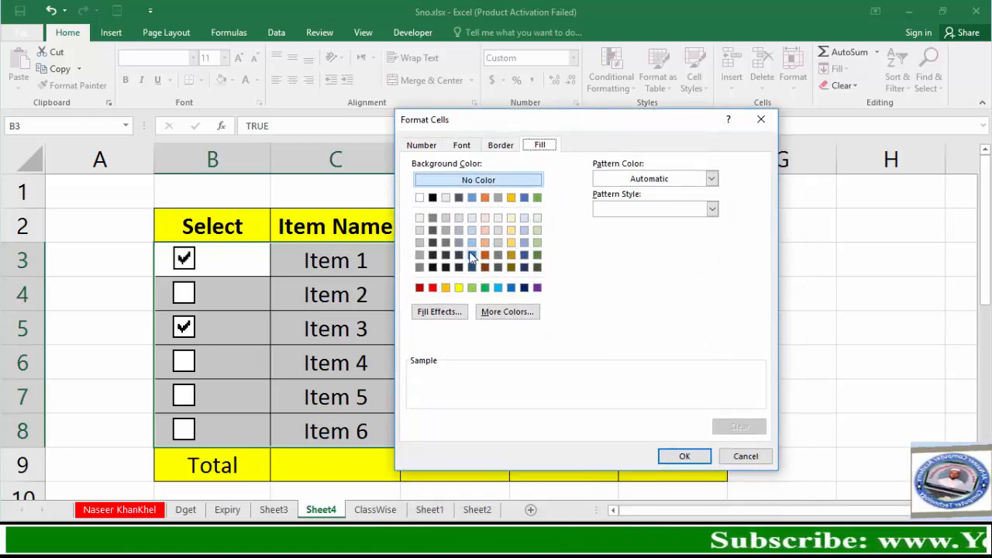
pyautogui.click(484, 289)
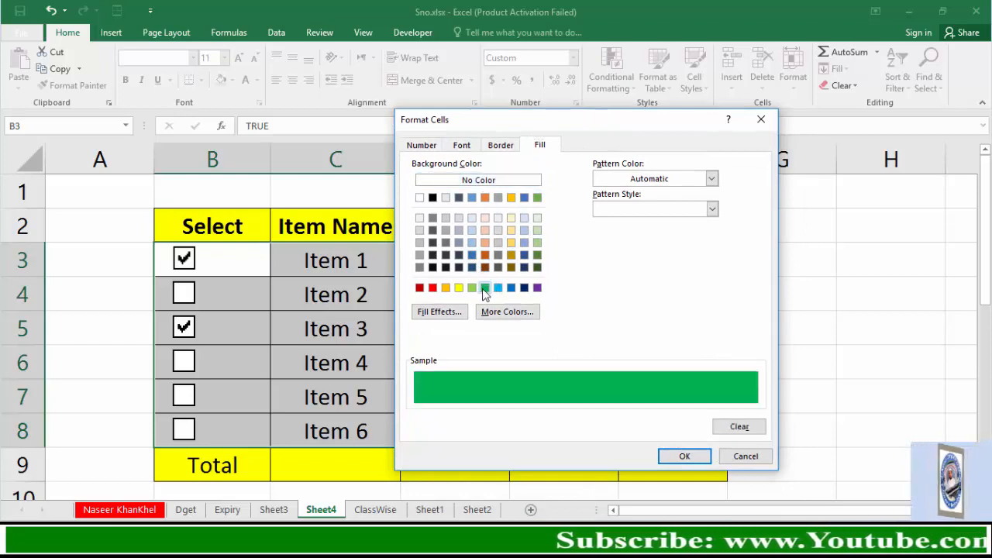
pyautogui.click(685, 456)
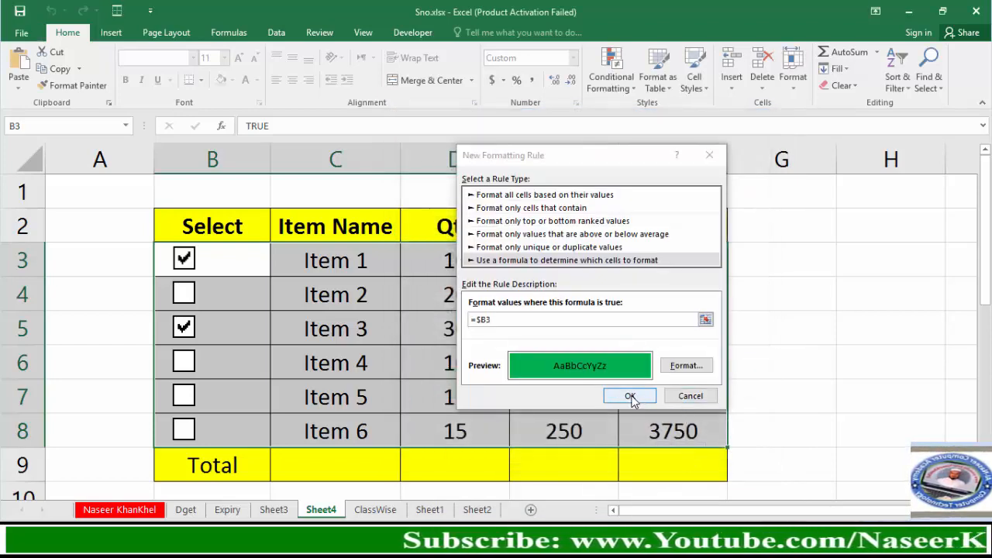
pyautogui.click(631, 396)
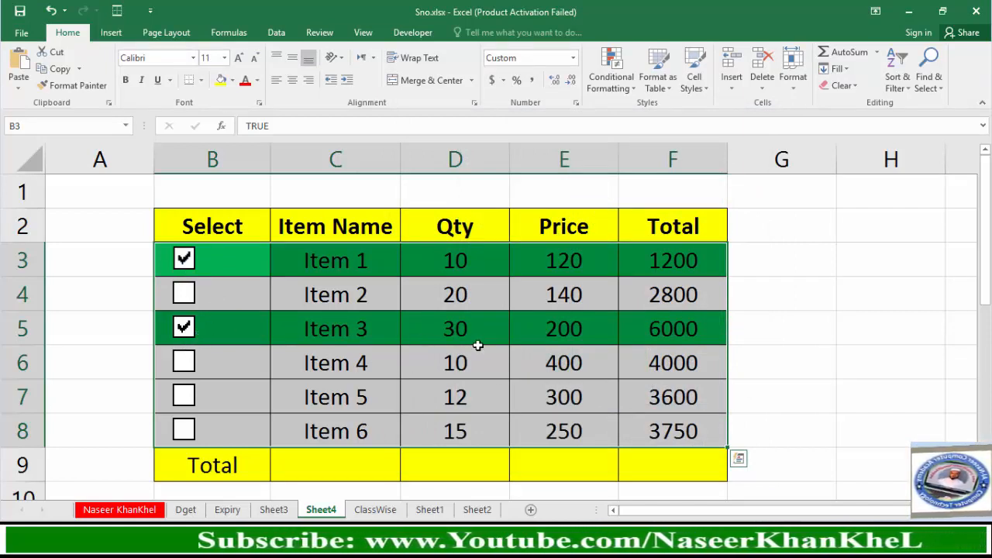
# Toggle several check boxes to test the row highlighting, leaving Items 1, 3 and 5 checked.
pyautogui.click(186, 399)
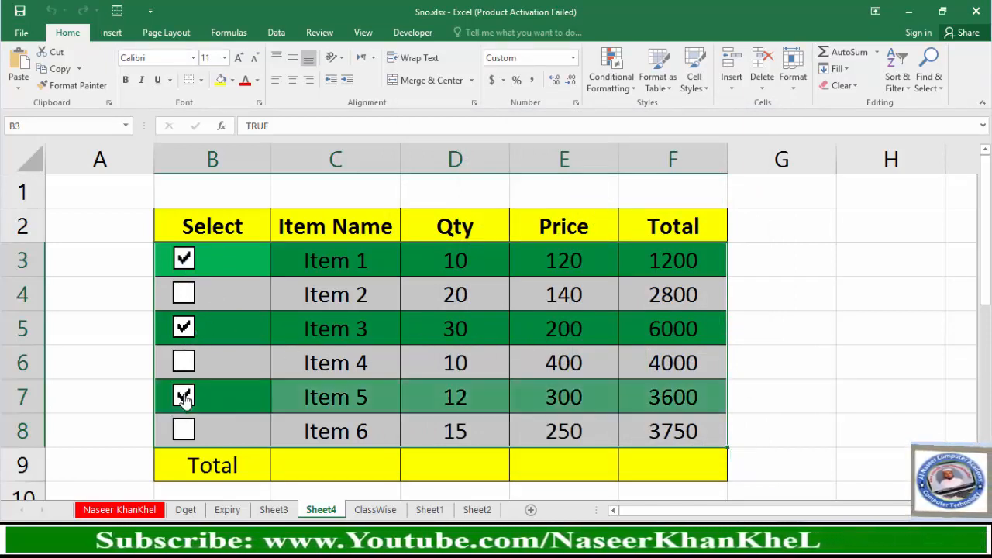
pyautogui.click(186, 397)
pyautogui.click(186, 330)
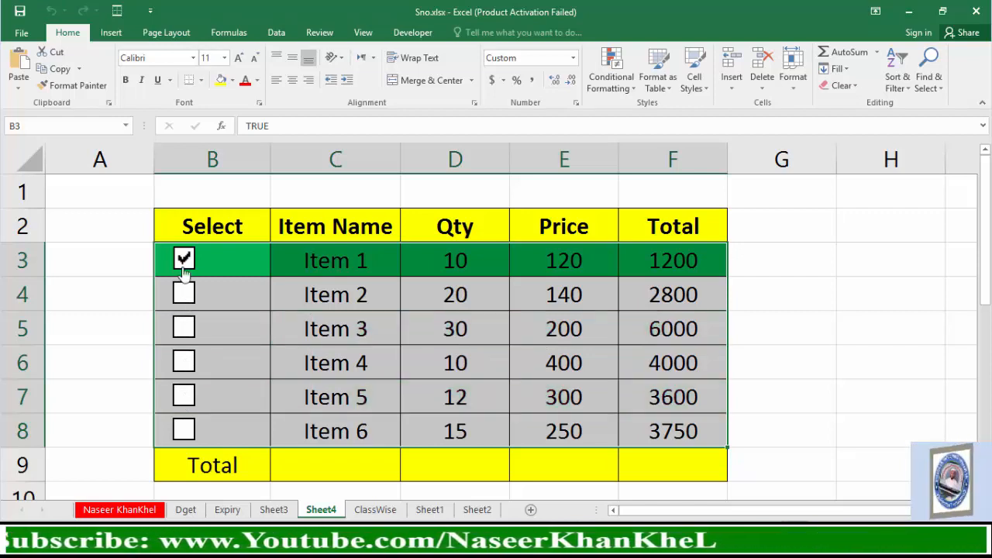
pyautogui.click(183, 258)
pyautogui.click(184, 295)
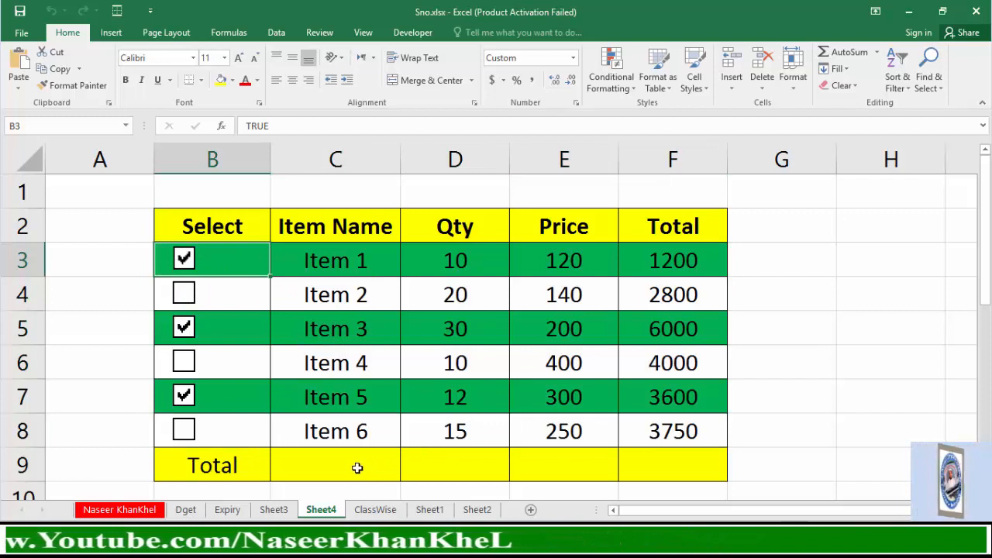
# Enter the formula =COUNTIF(B3:B8,"True") in cell C9 of the Total row to count the checked items.
pyautogui.click(358, 467)
pyautogui.click(447, 466)
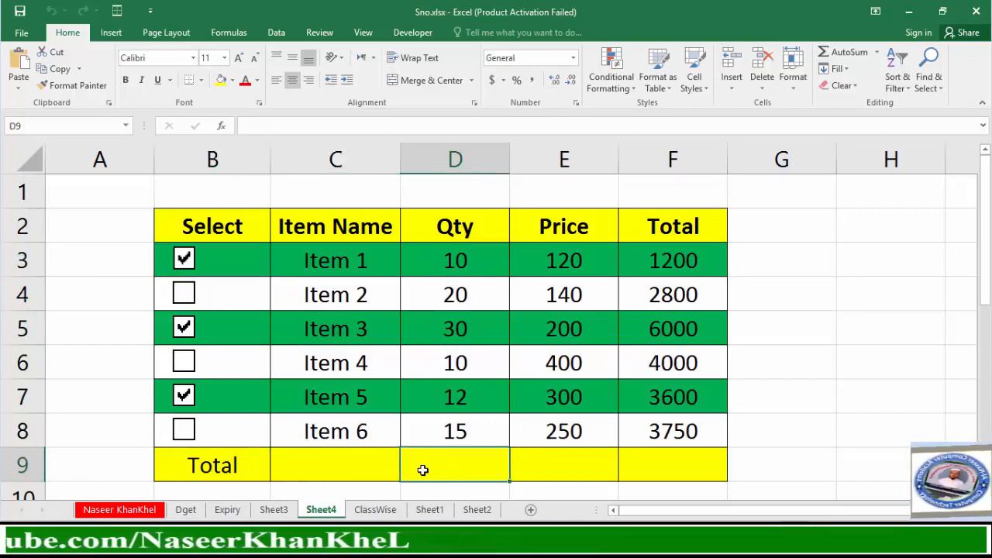
pyautogui.click(354, 467)
pyautogui.click(442, 469)
pyautogui.click(346, 469)
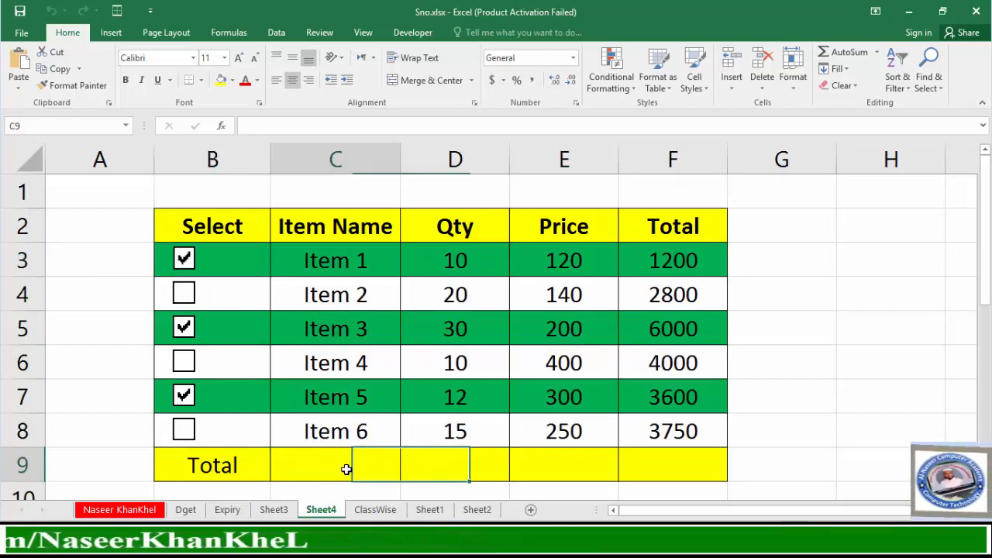
pyautogui.write('=')
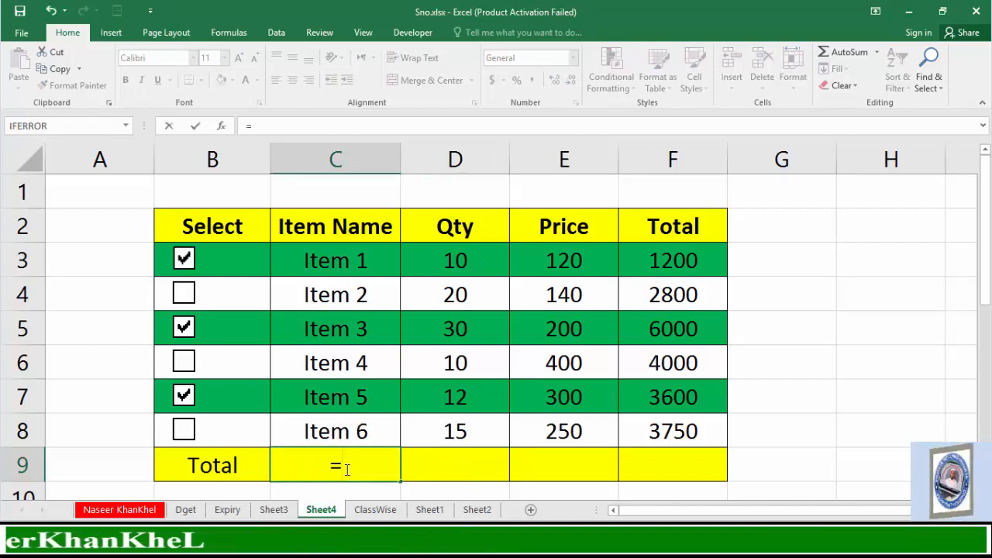
pyautogui.write('cou')
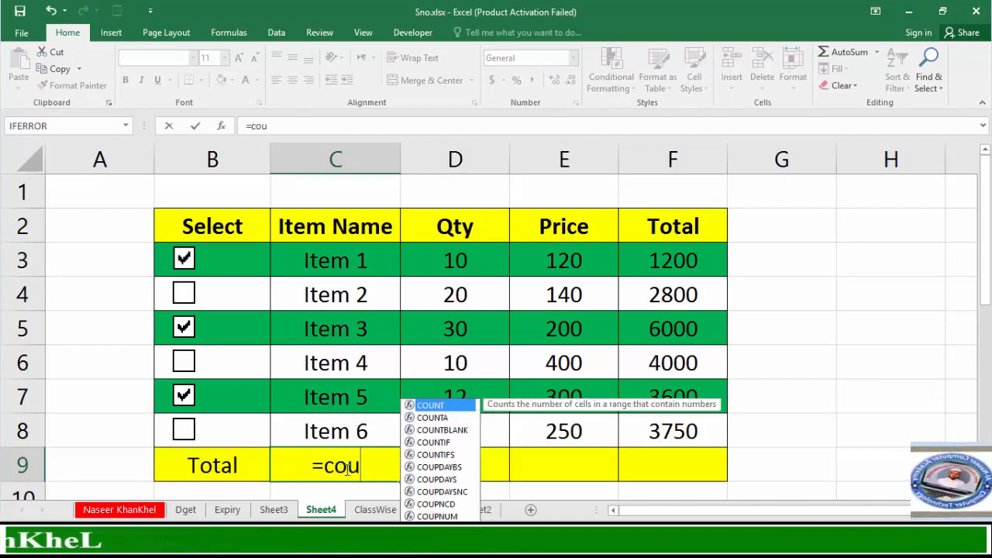
pyautogui.write('ntif(')
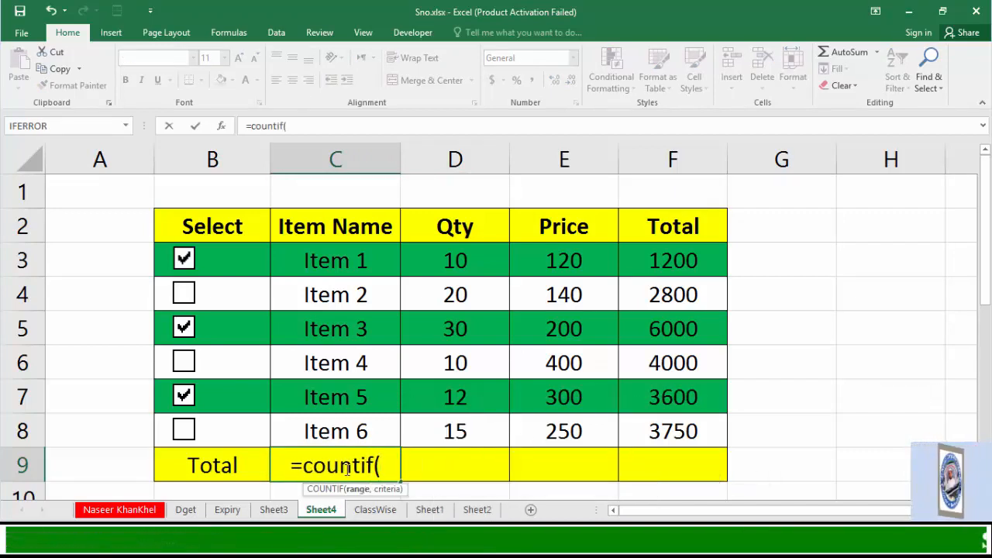
pyautogui.moveTo(227, 266); pyautogui.dragTo(229, 423)
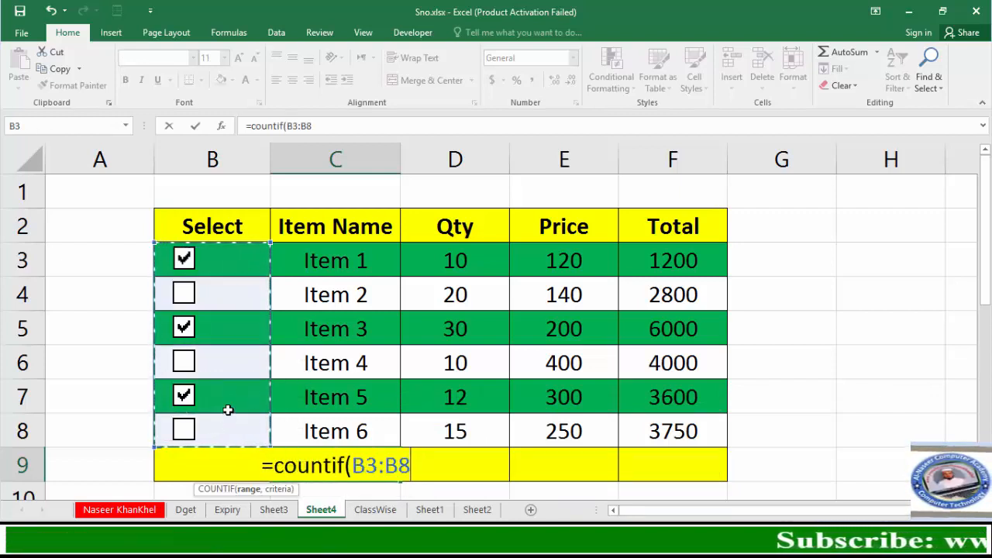
pyautogui.write(',')
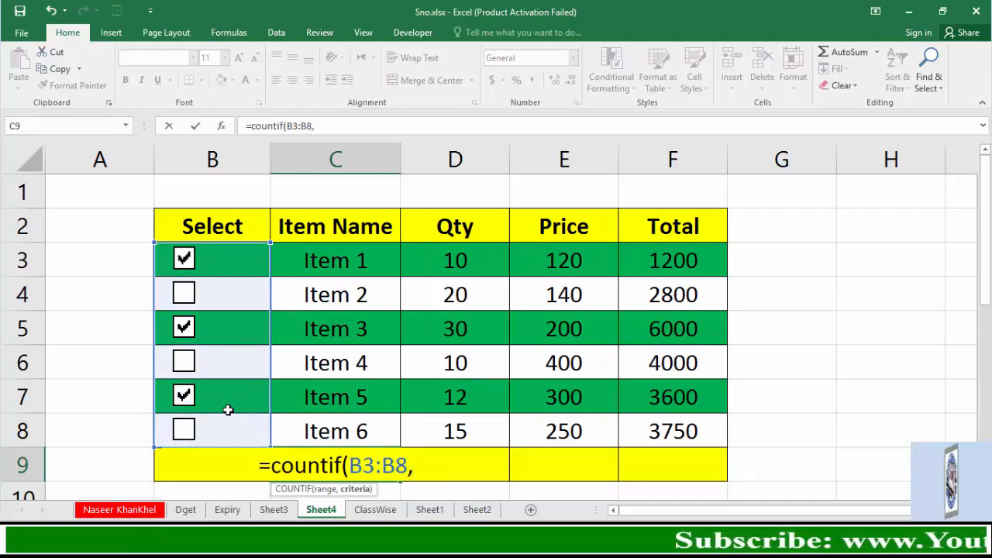
pyautogui.write('"')
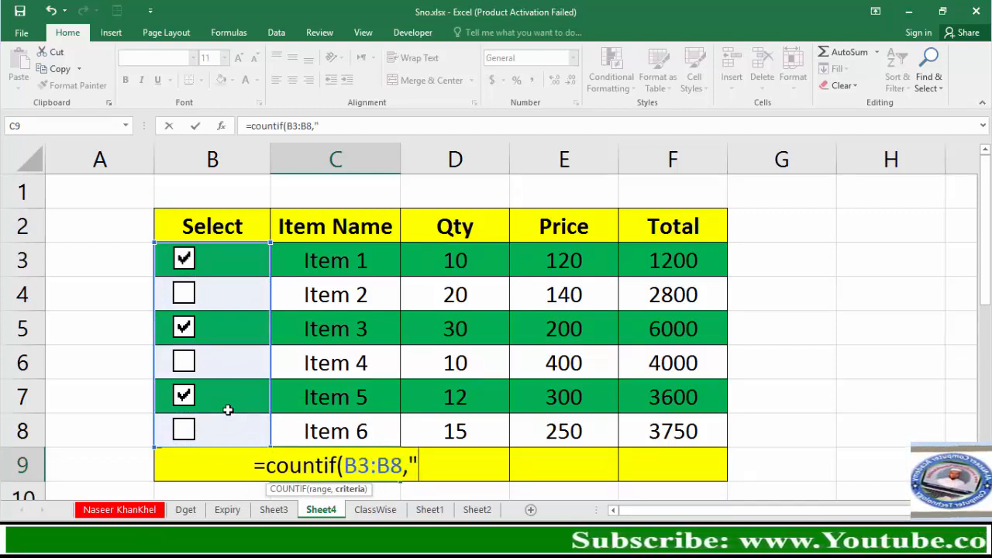
pyautogui.write('True"')
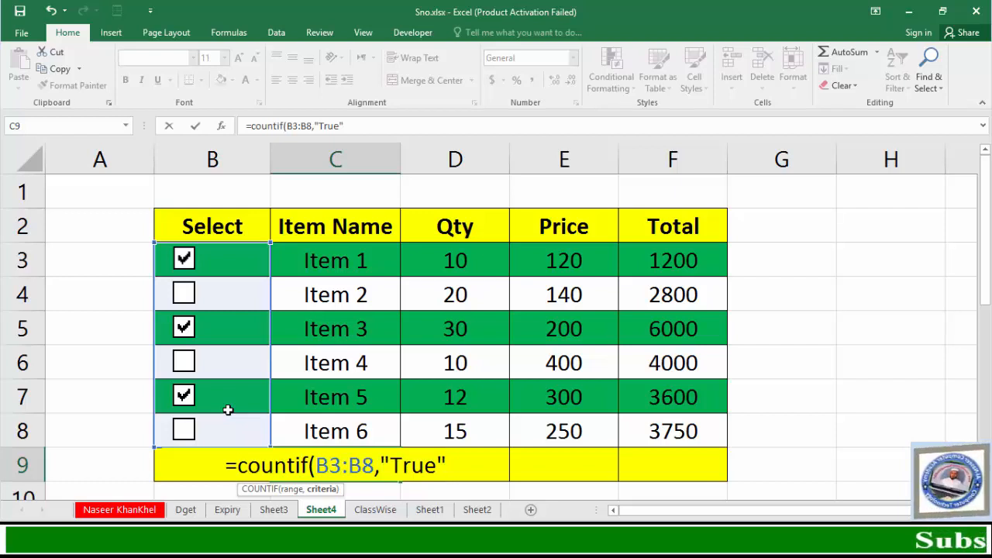
pyautogui.write(')')
pyautogui.press('Return')
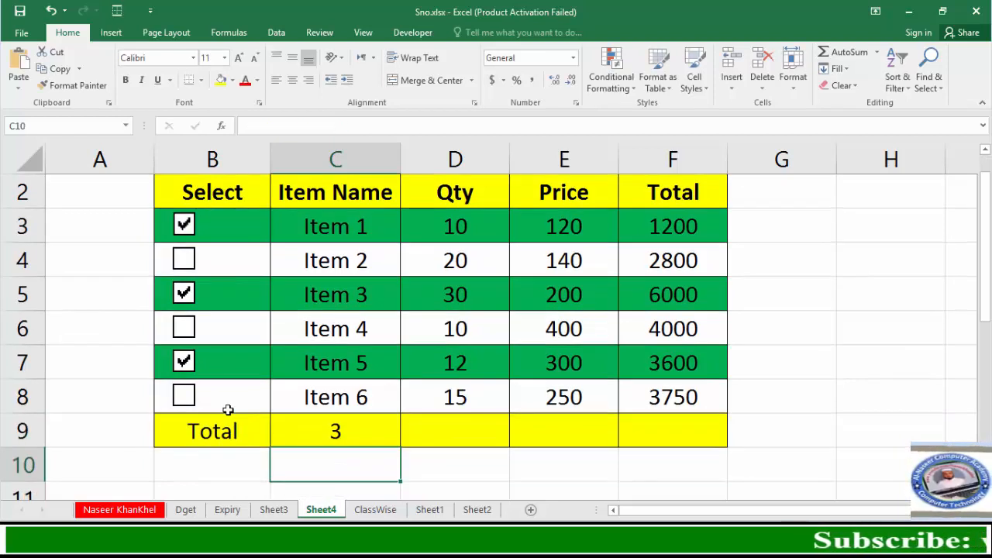
pyautogui.press('Up')
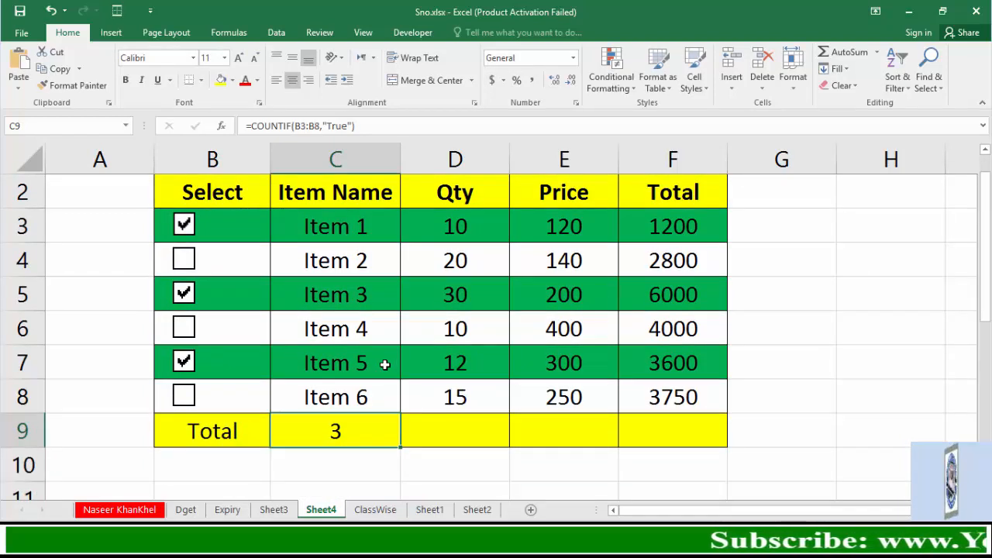
# Toggle the check boxes of Items 2 to 6 to test the count, leaving only Item 3 unchecked.
pyautogui.click(184, 363)
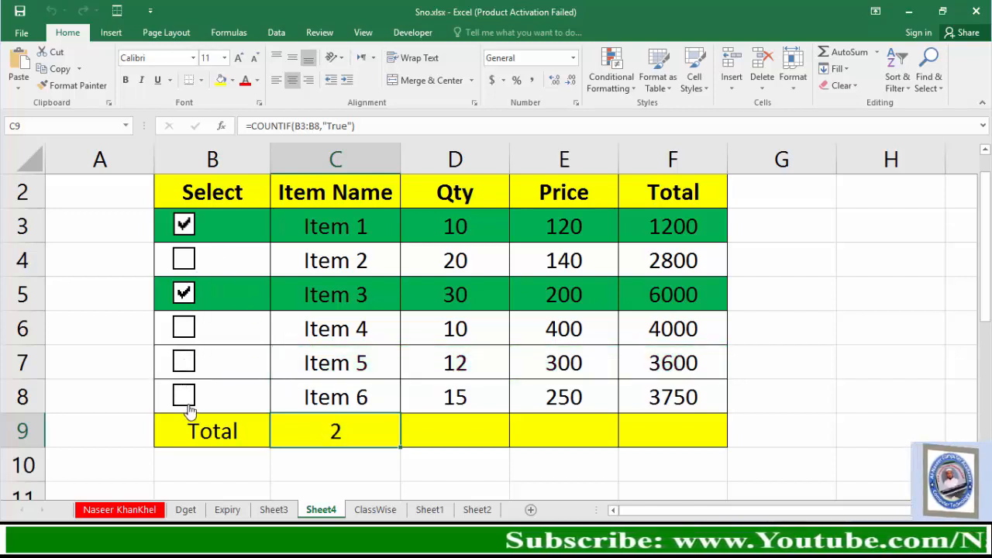
pyautogui.click(184, 397)
pyautogui.click(183, 362)
pyautogui.click(184, 328)
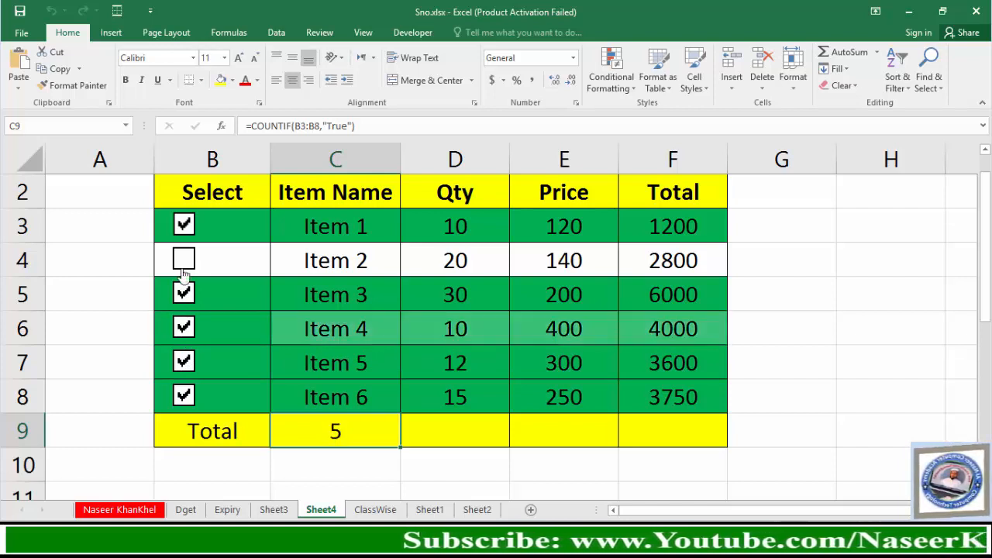
pyautogui.click(184, 262)
pyautogui.click(184, 295)
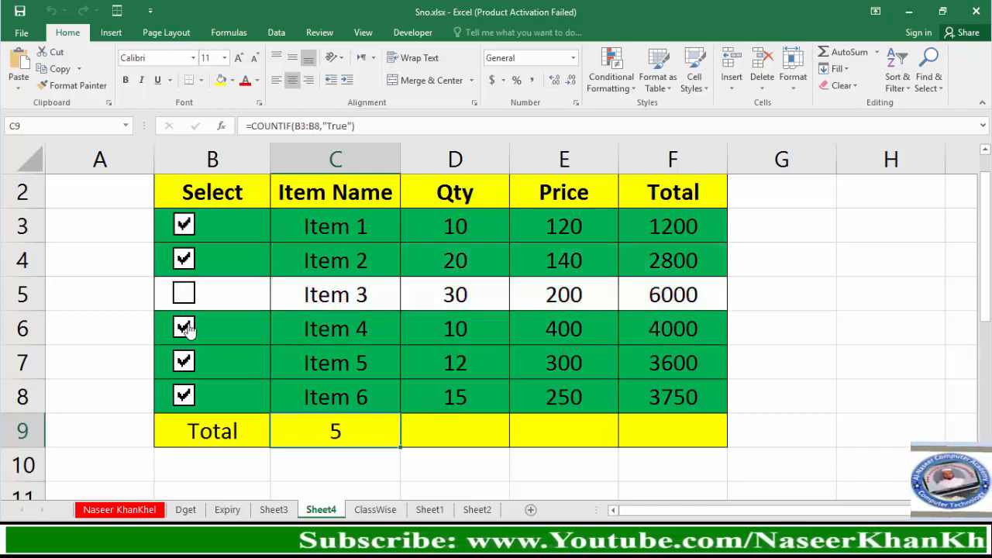